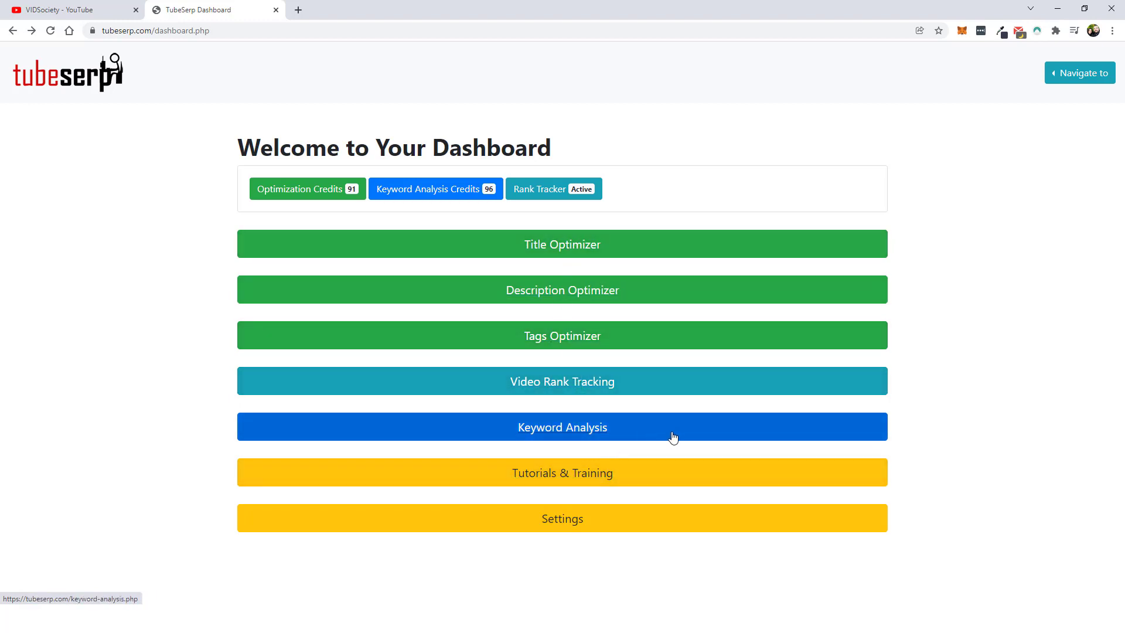
Run a keyword difficulty analysis on 'pictory review', which scores 0% (Very Easy)
left_click(557, 429)
left_click(311, 176)
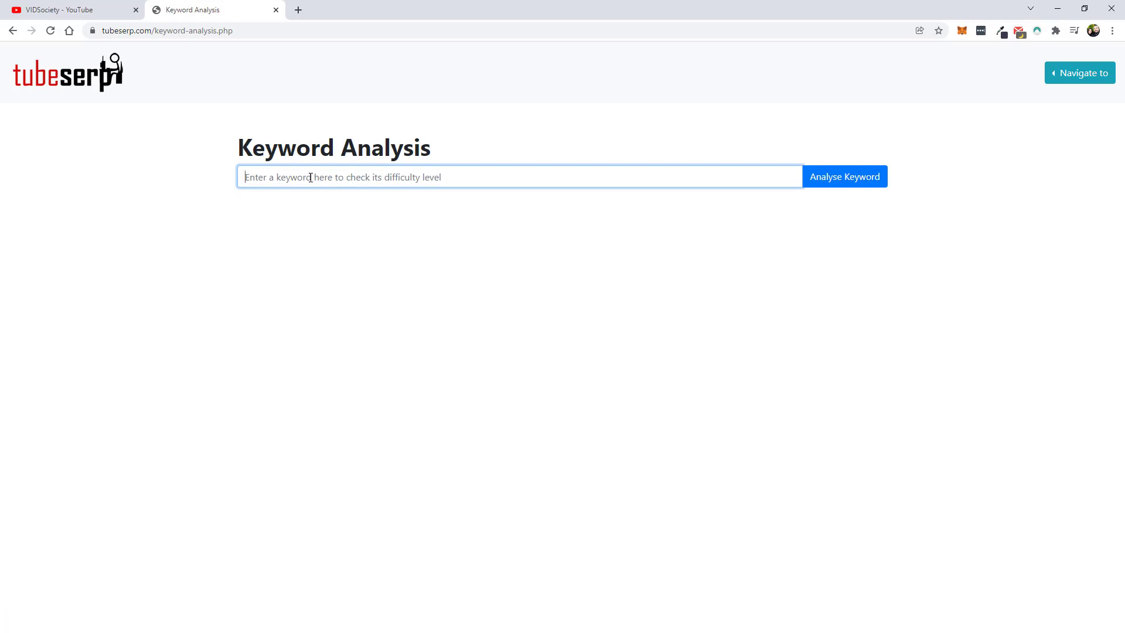
type("pictory")
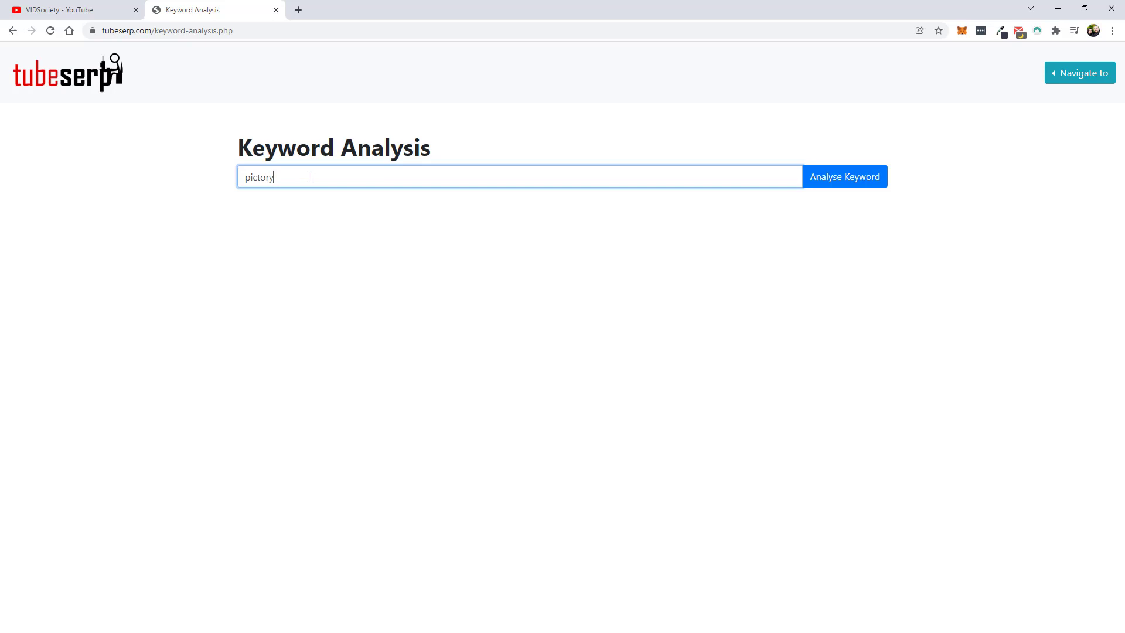
type(" review")
left_click(845, 184)
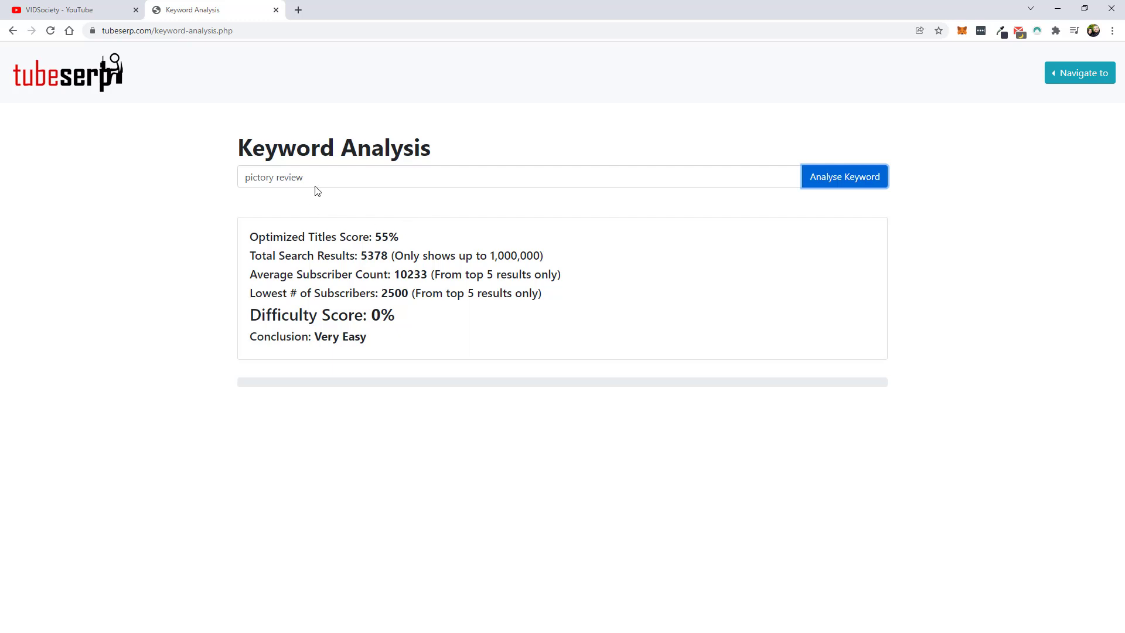
Copy the keyword 'pictory review' and switch to the Title Optimizer
left_click_drag(314, 181, 242, 186)
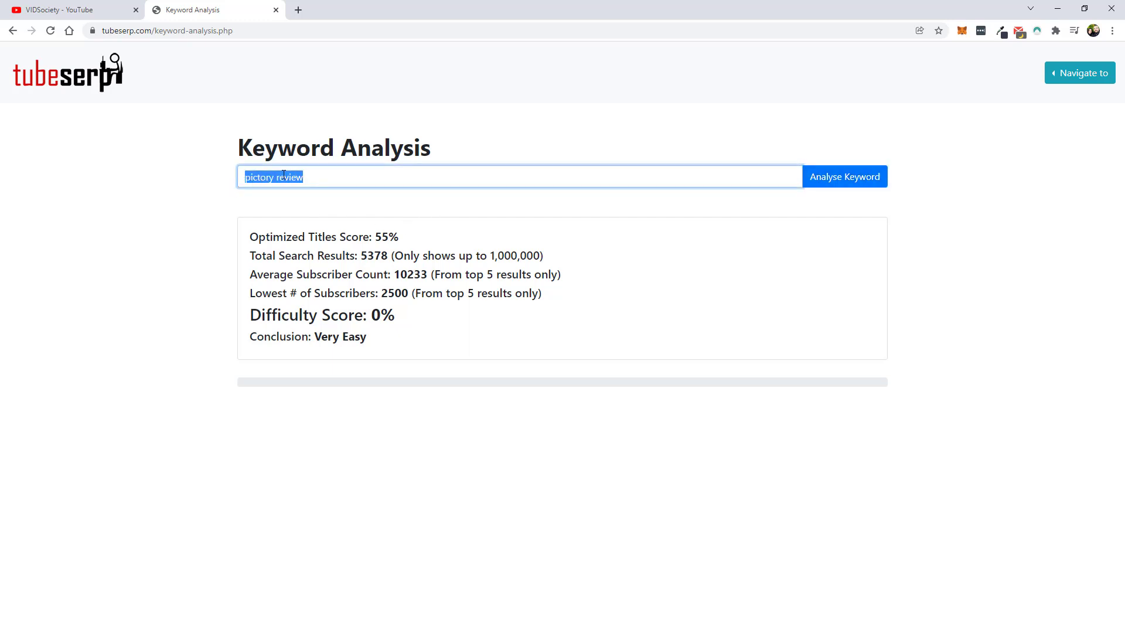
right_click(283, 175)
left_click(321, 221)
left_click(1080, 79)
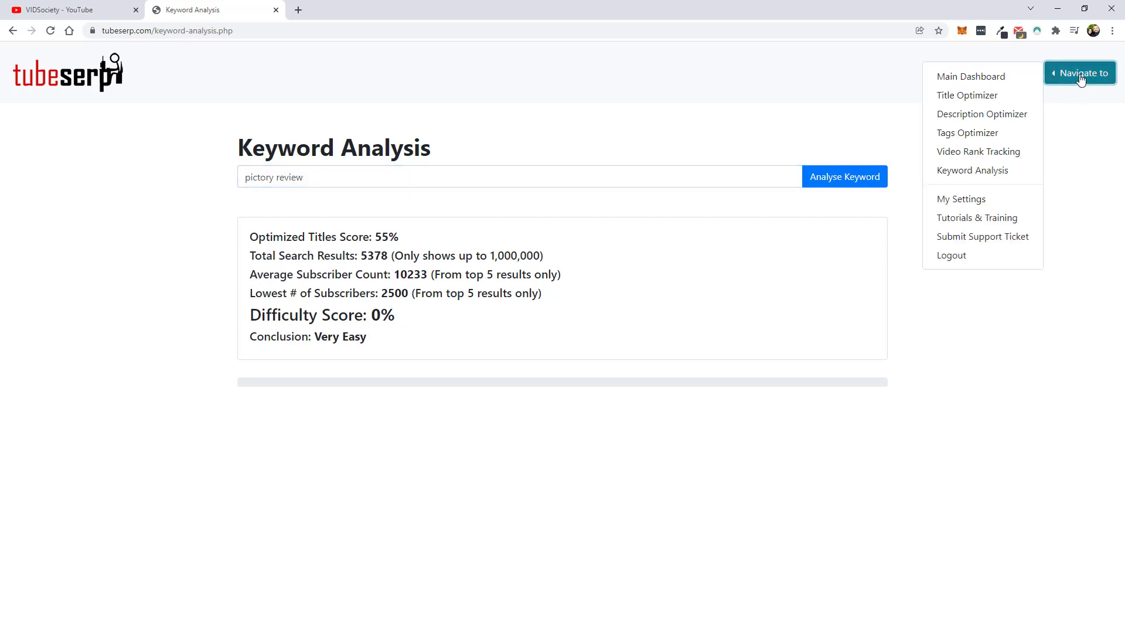
left_click(963, 101)
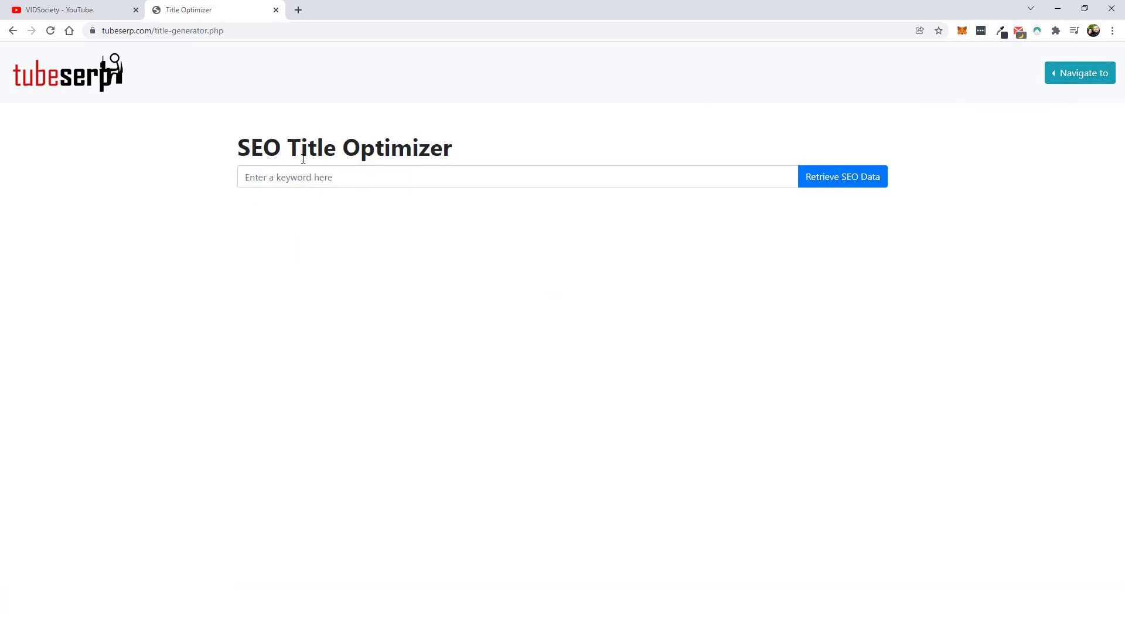
Paste 'pictory review' as the keyword and retrieve its SEO data
right_click(324, 177)
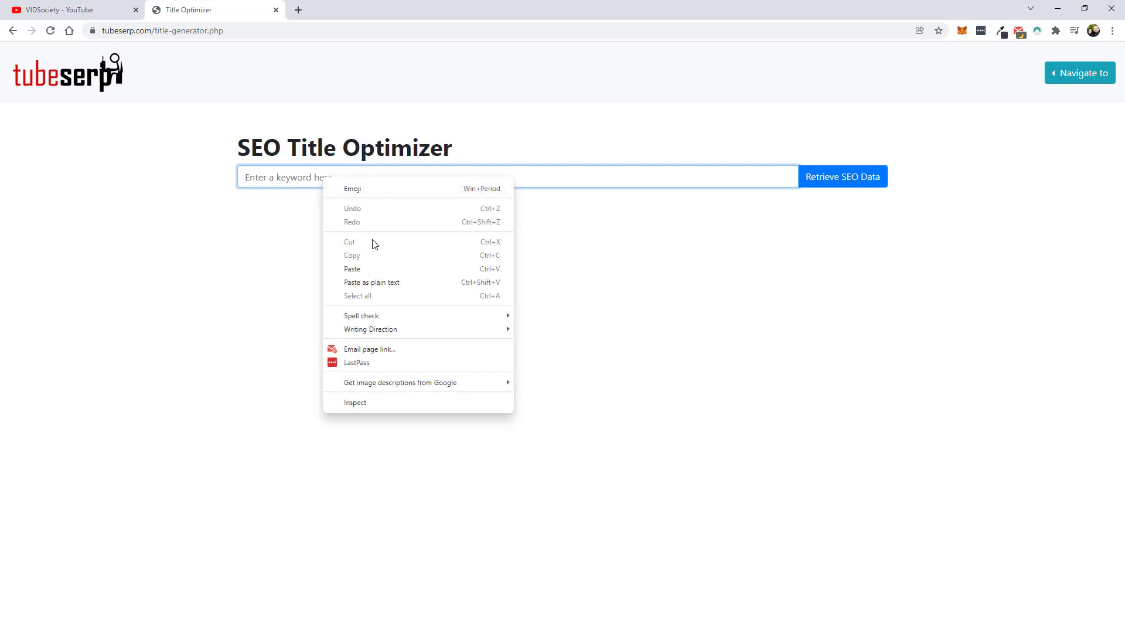
left_click(352, 268)
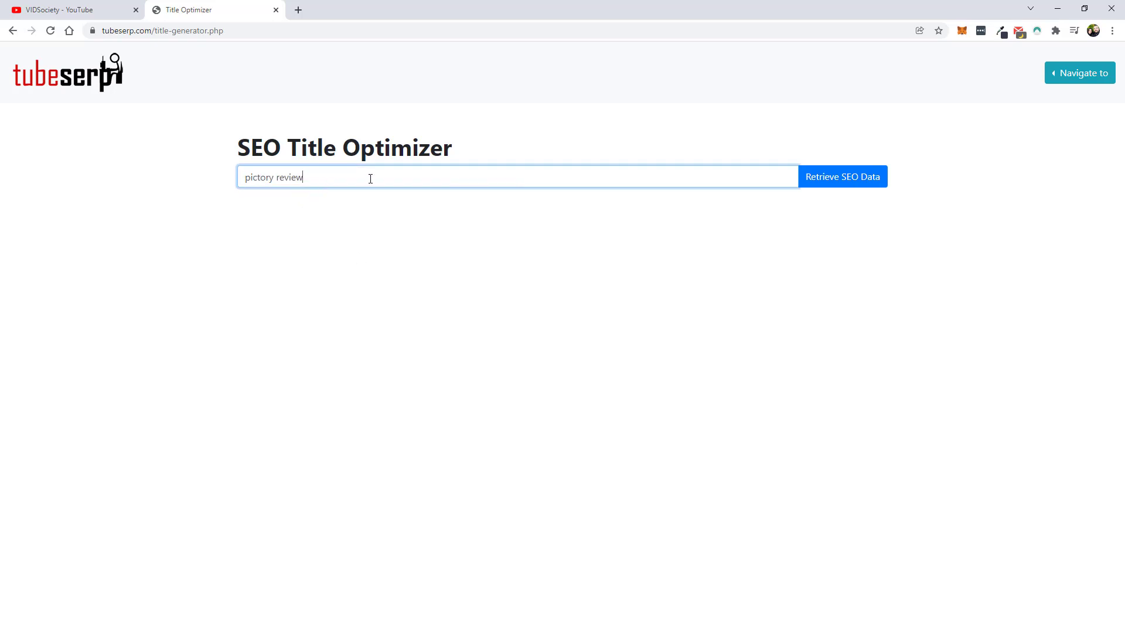
left_click(846, 185)
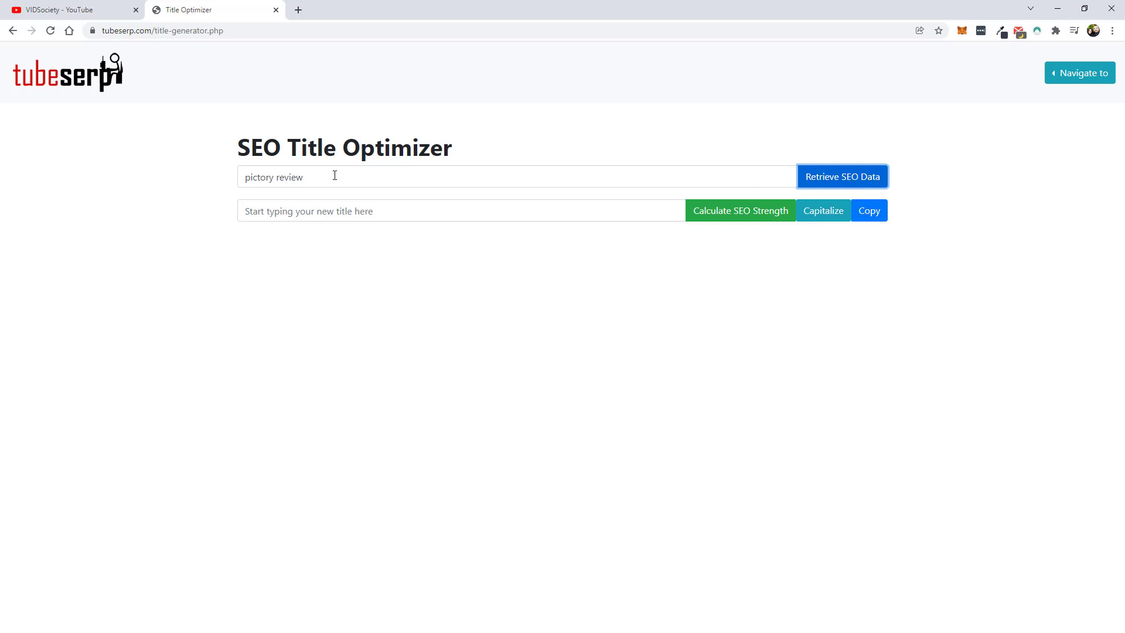
Enter the title 'Pictory Review' and calculate its SEO strength of 46%
key("Tab")
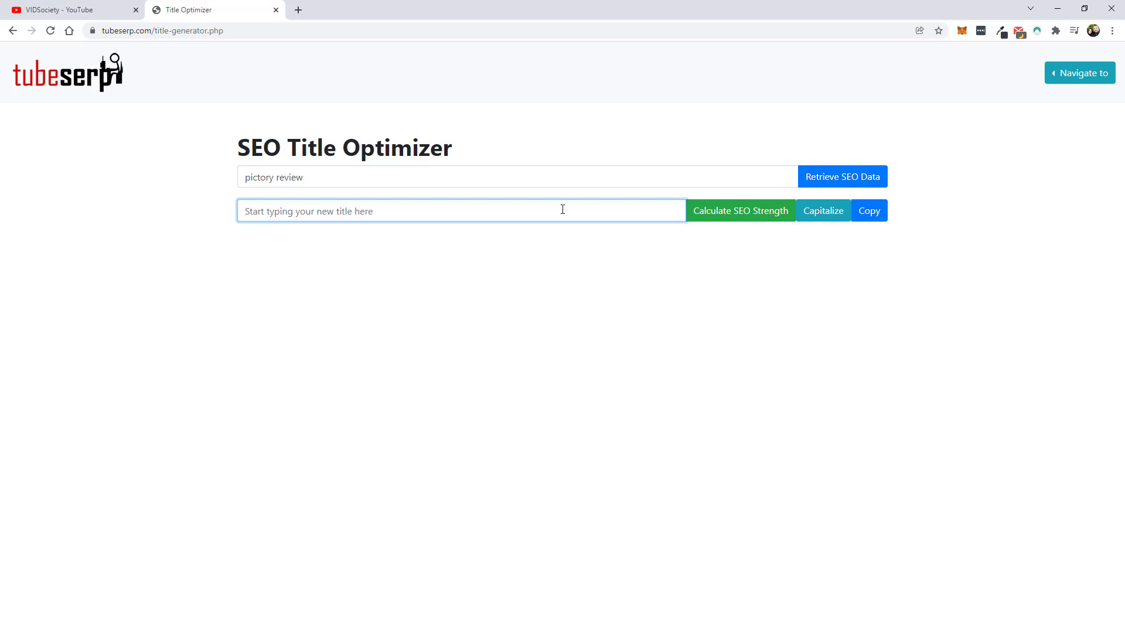
type("Pictory Review")
left_click(740, 212)
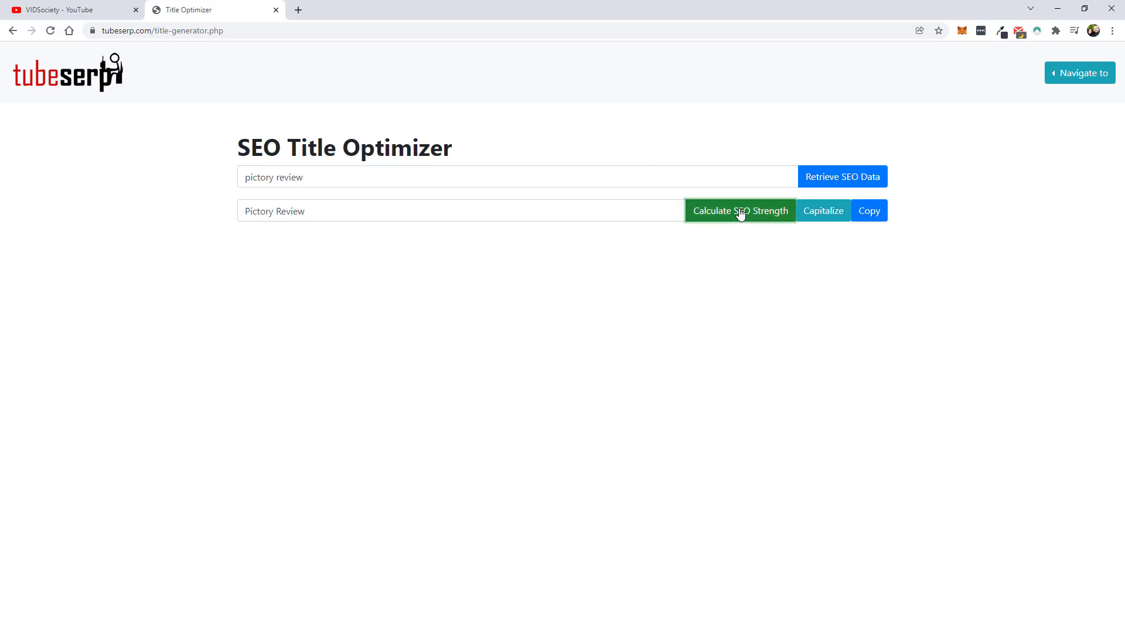
Scroll through the ranked competitor titles and the word density table
scroll(271, 319, "down", 1)
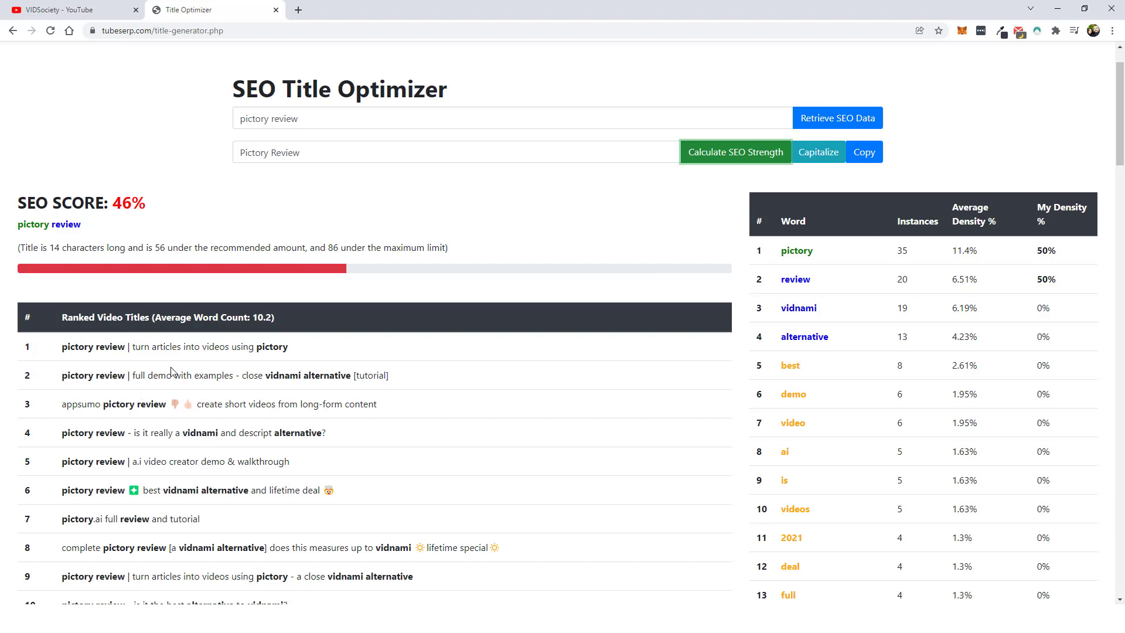
scroll(114, 262, "down", 1)
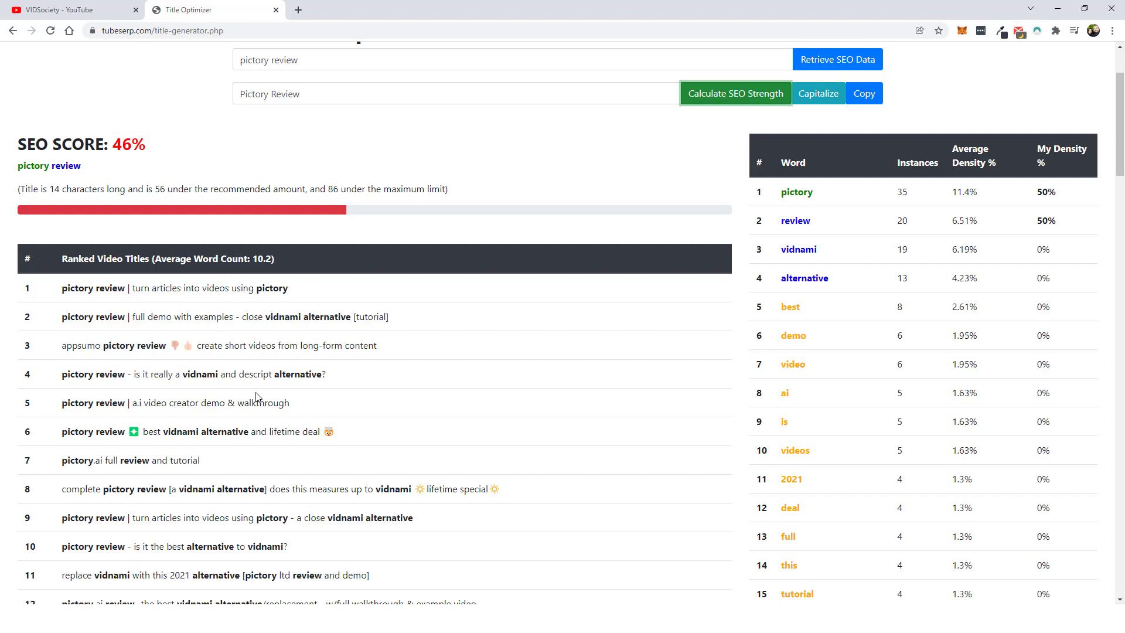
scroll(259, 399, "down", 3)
scroll(262, 460, "down", 12)
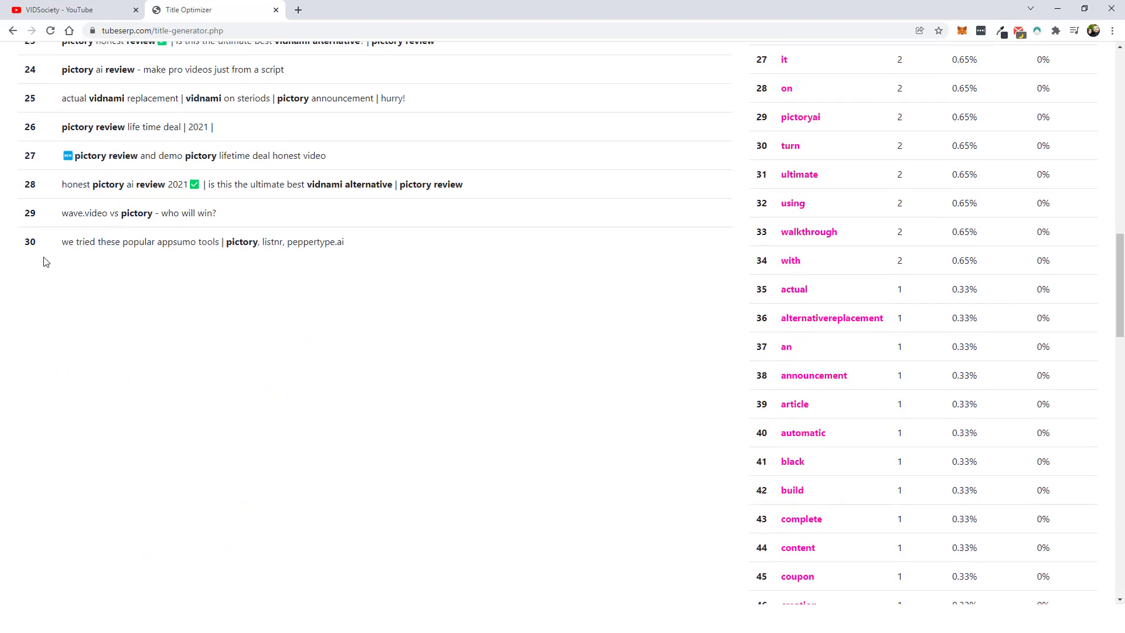
scroll(225, 420, "up", 15)
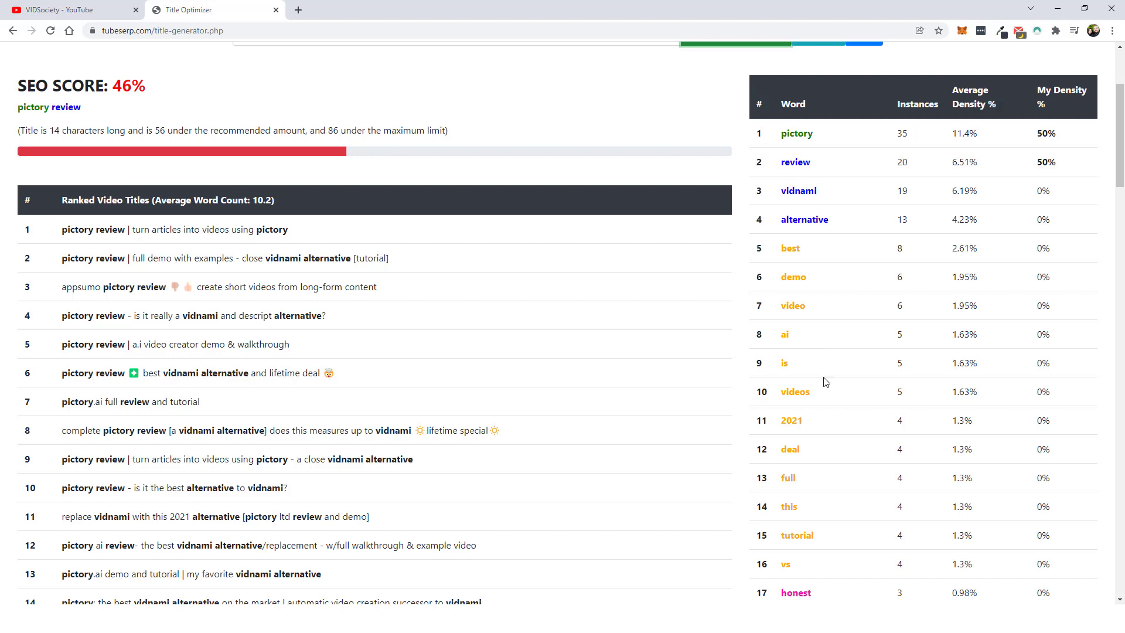
scroll(833, 416, "down", 4)
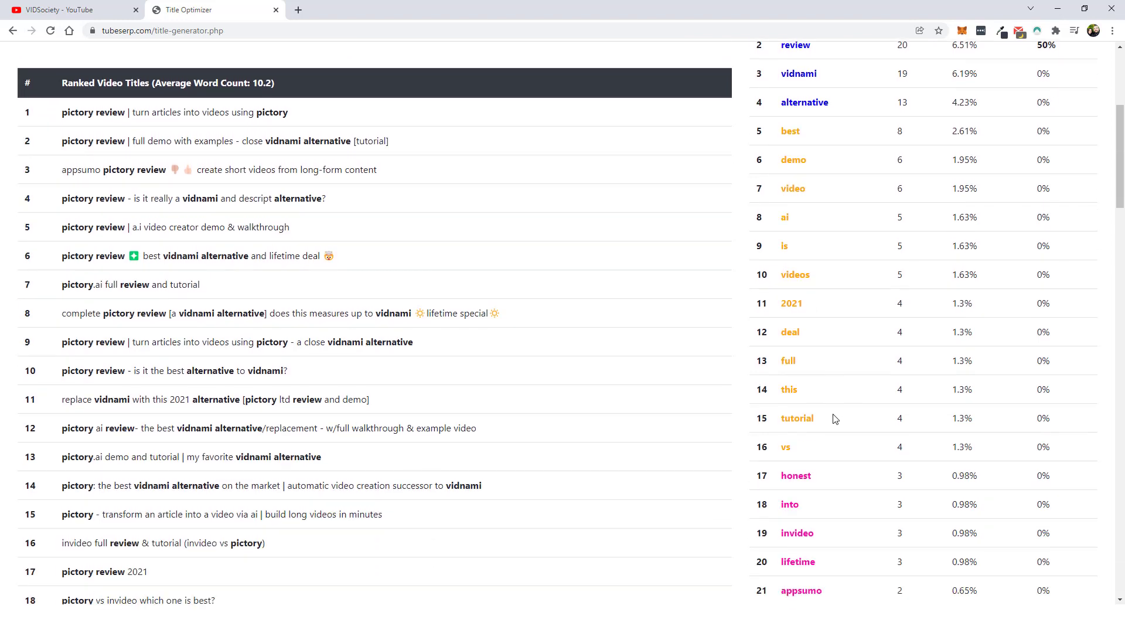
scroll(864, 415, "down", 2)
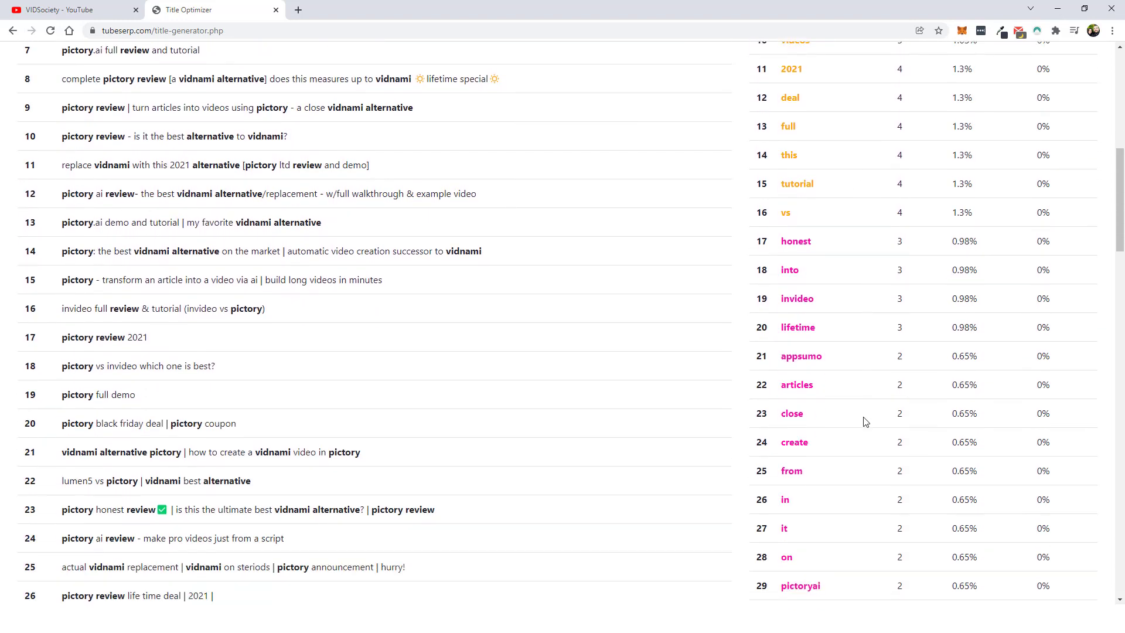
scroll(863, 415, "up", 6)
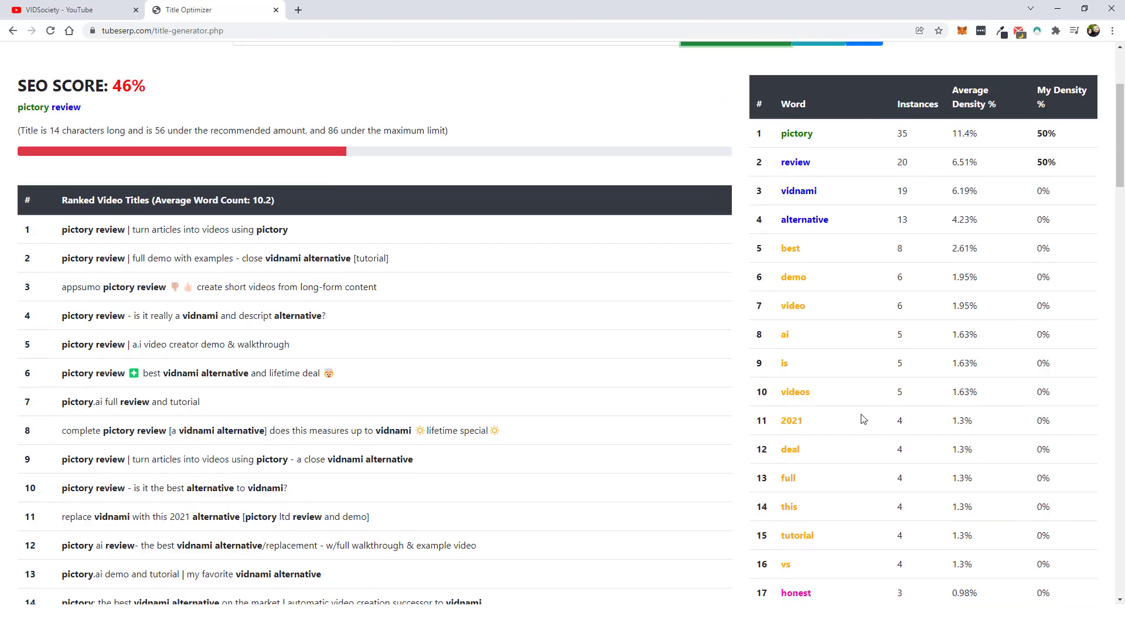
scroll(866, 417, "up", 2)
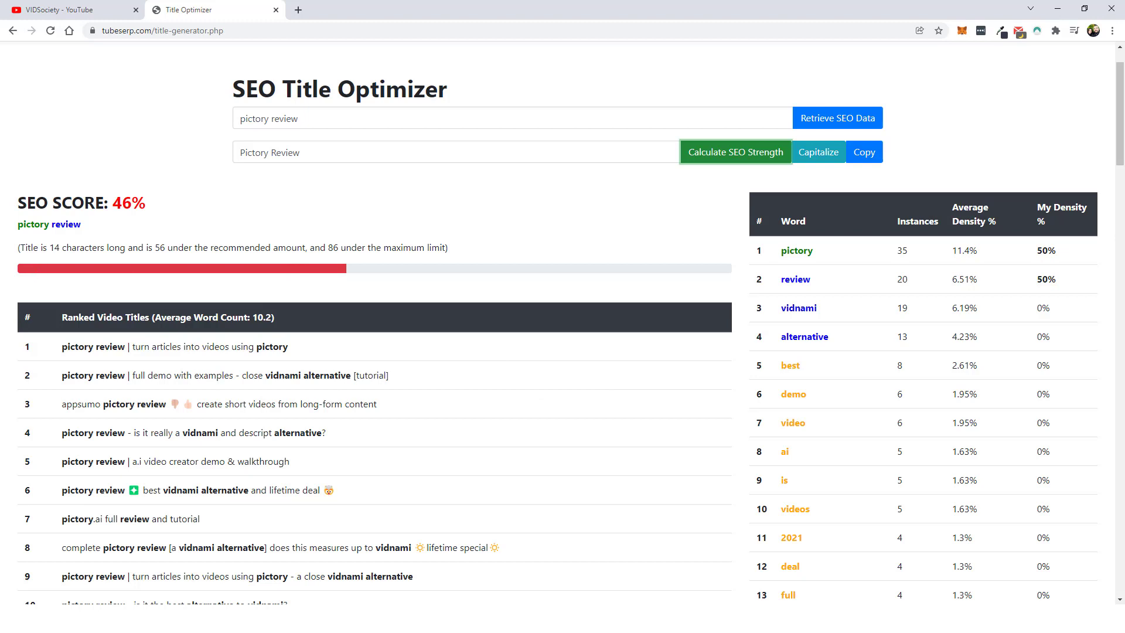
Extend the title with '& Demo |' and a Best Vidnami Alternative phrase, then rescore it
left_click(315, 150)
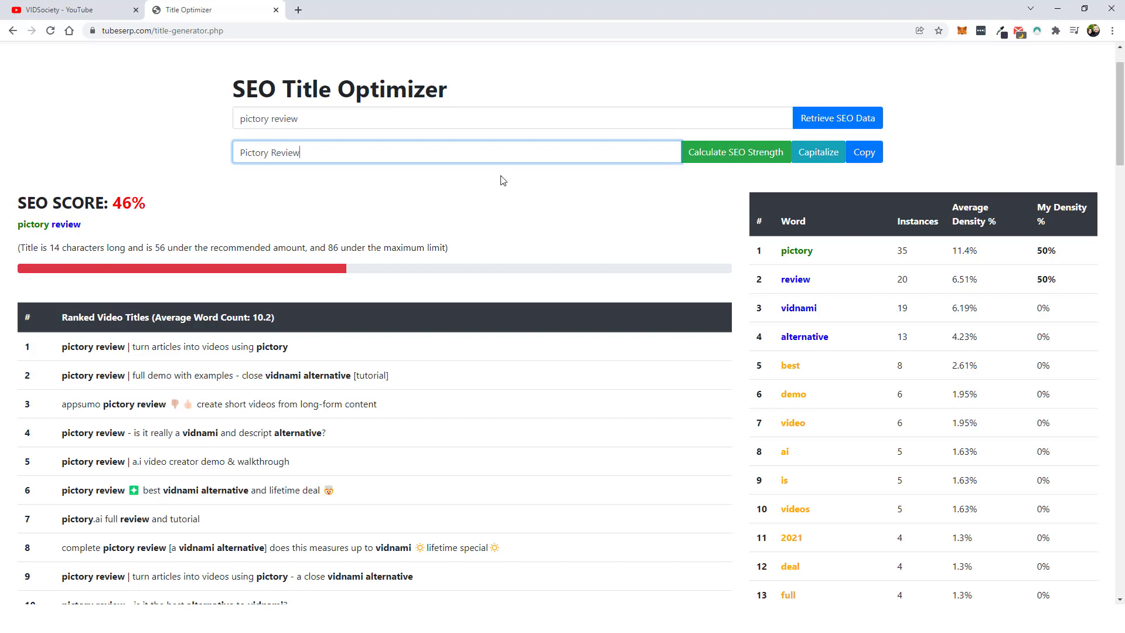
type("& Demo")
type(" | Is Pic")
type("tory")
type(" The Best A")
type("Vide")
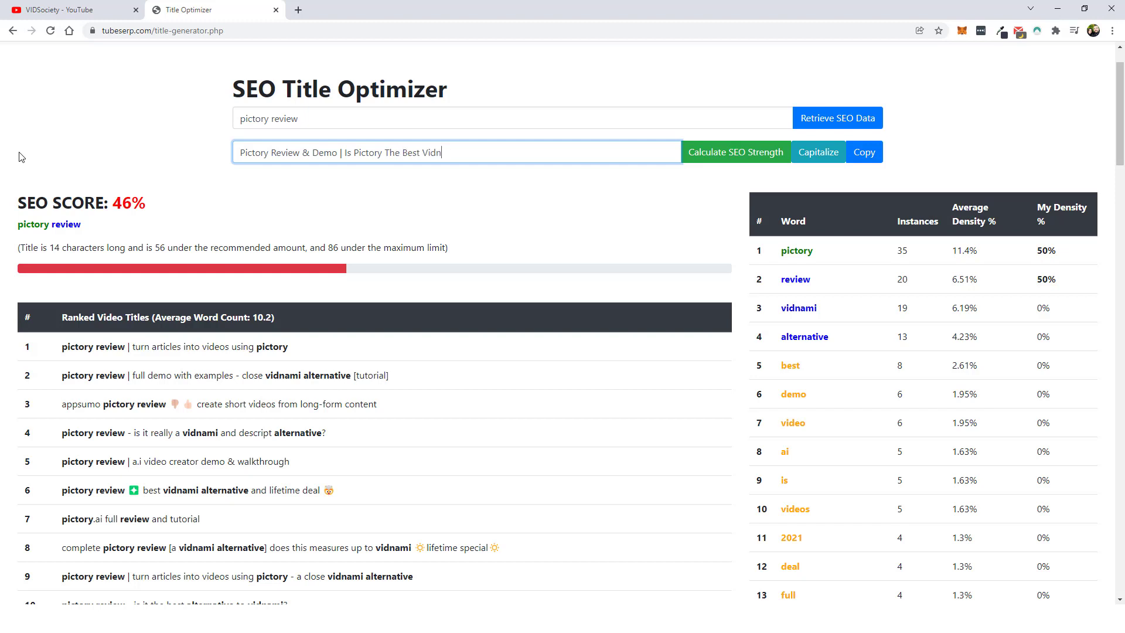
type("ami AI")
type("ternative")
left_click(721, 154)
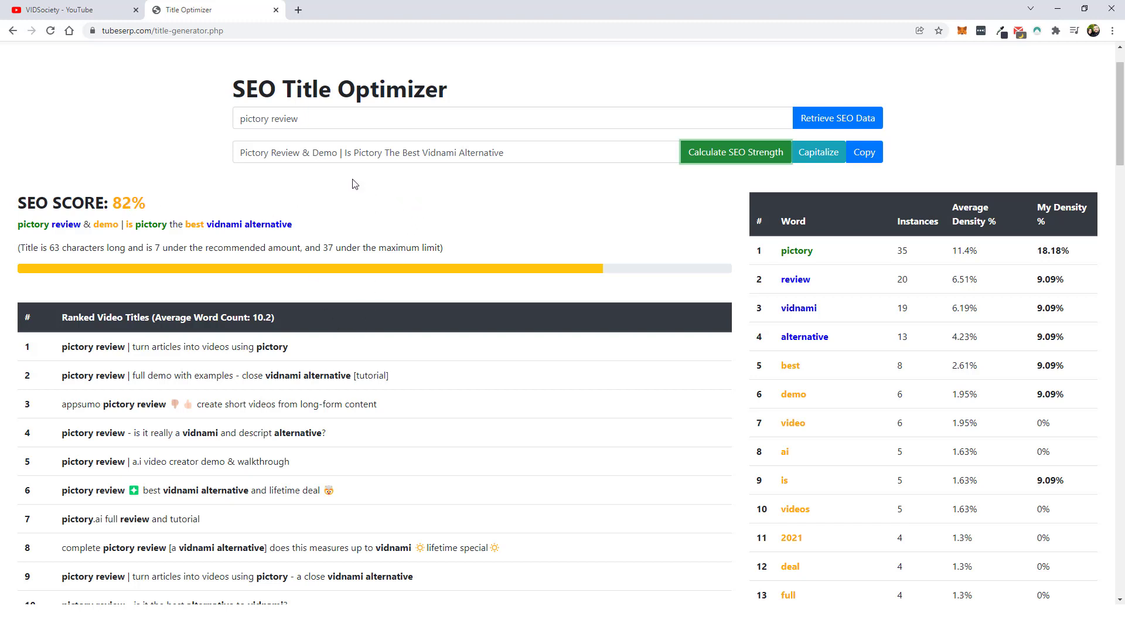
Cut 'Is Pictory The' so the title reads 'Pictory Review & Demo | Best Vidnami Alternative', scoring 56%
mouse_move(354, 153)
left_mouse_down()
mouse_move(402, 154)
mouse_move(344, 154)
left_mouse_up()
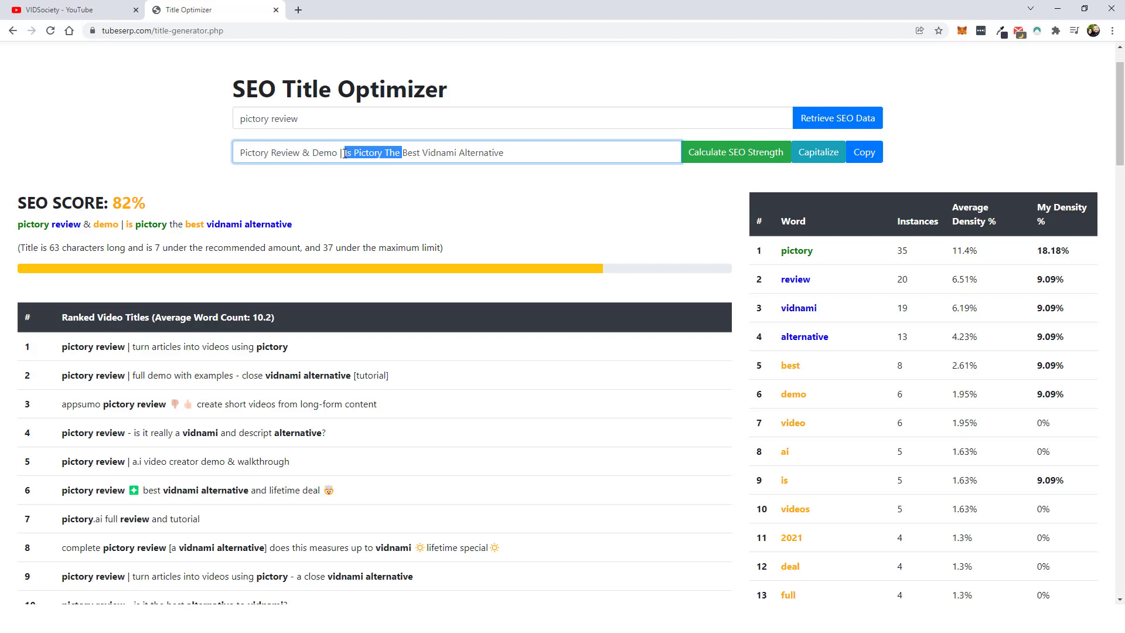
right_click(352, 155)
left_click(381, 221)
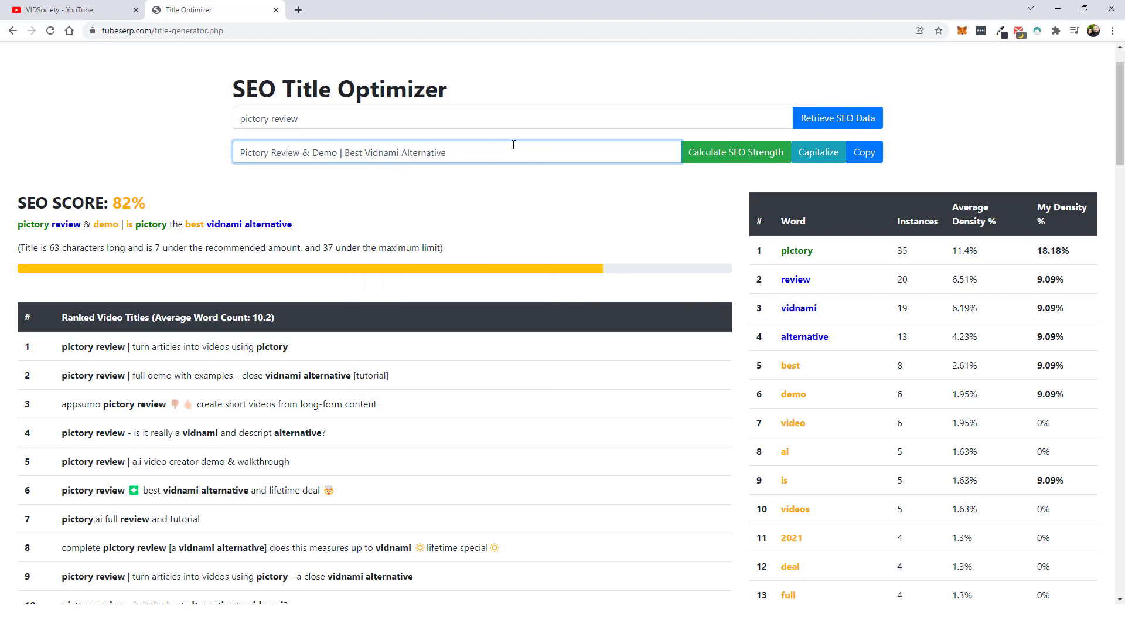
left_click(732, 154)
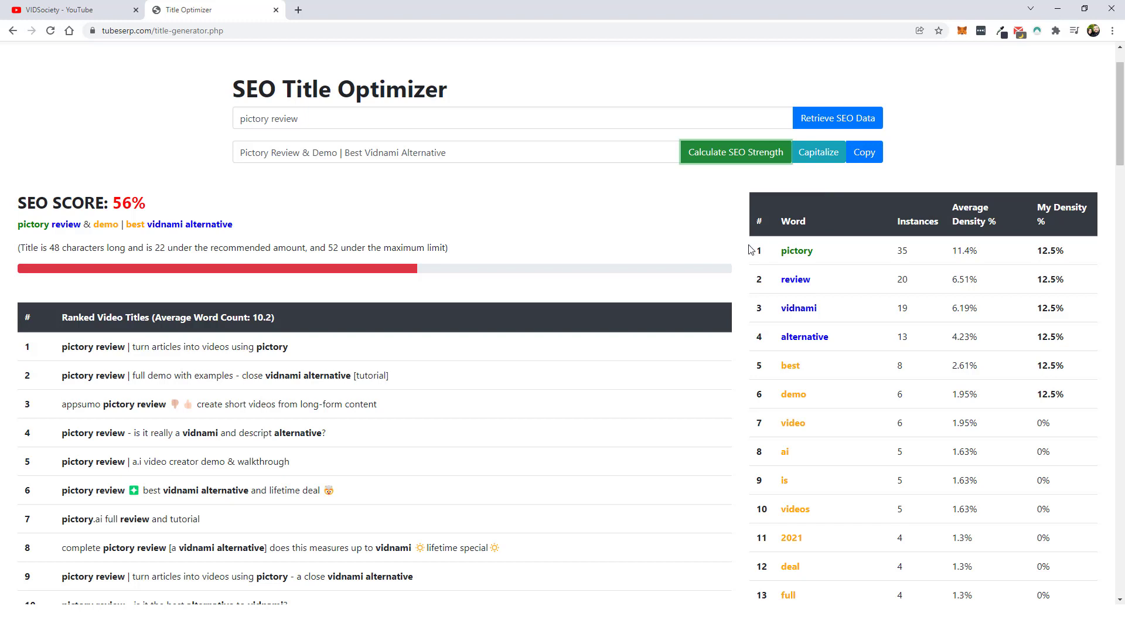
scroll(916, 154, "up", 1)
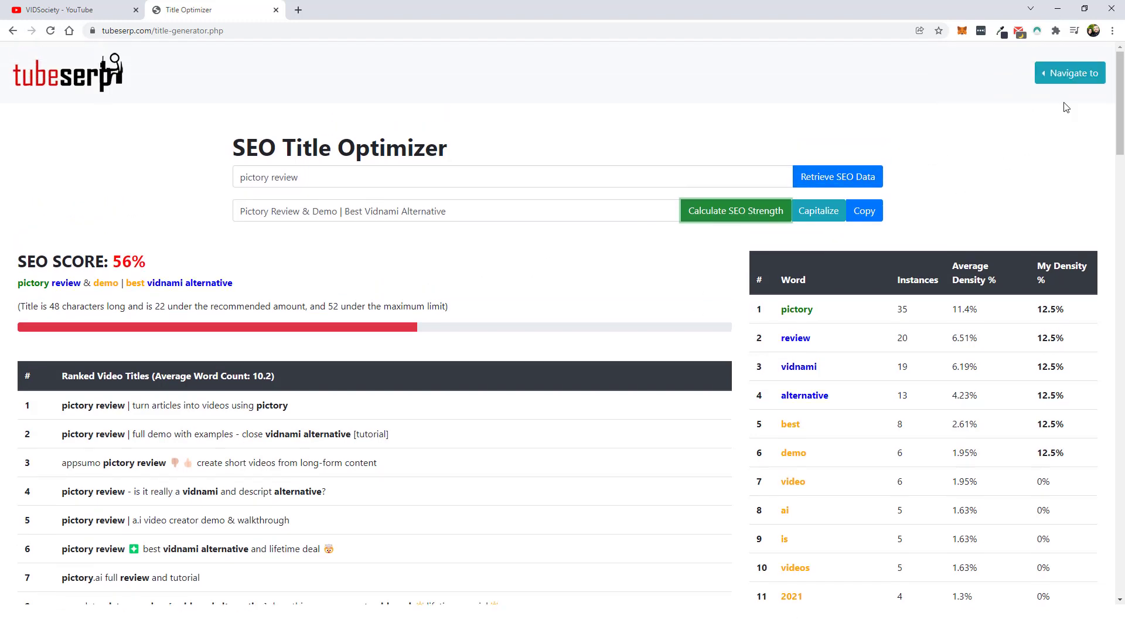
In the Description Optimizer, retrieve SEO data for the keyword 'Pictory review'
left_click(1072, 76)
left_click(958, 117)
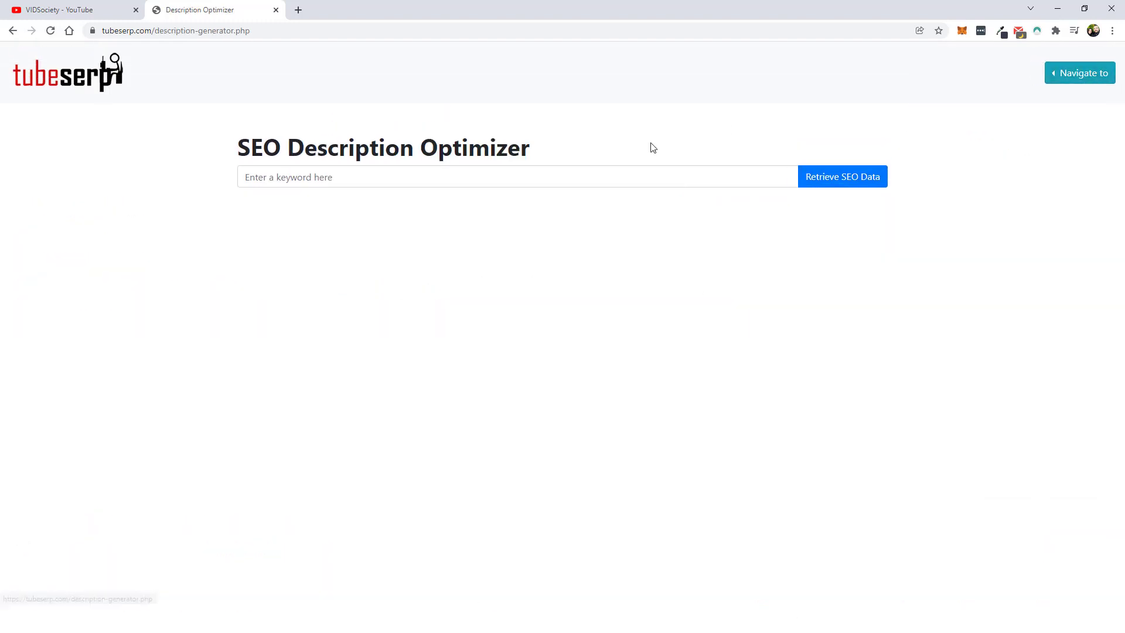
left_click(347, 177)
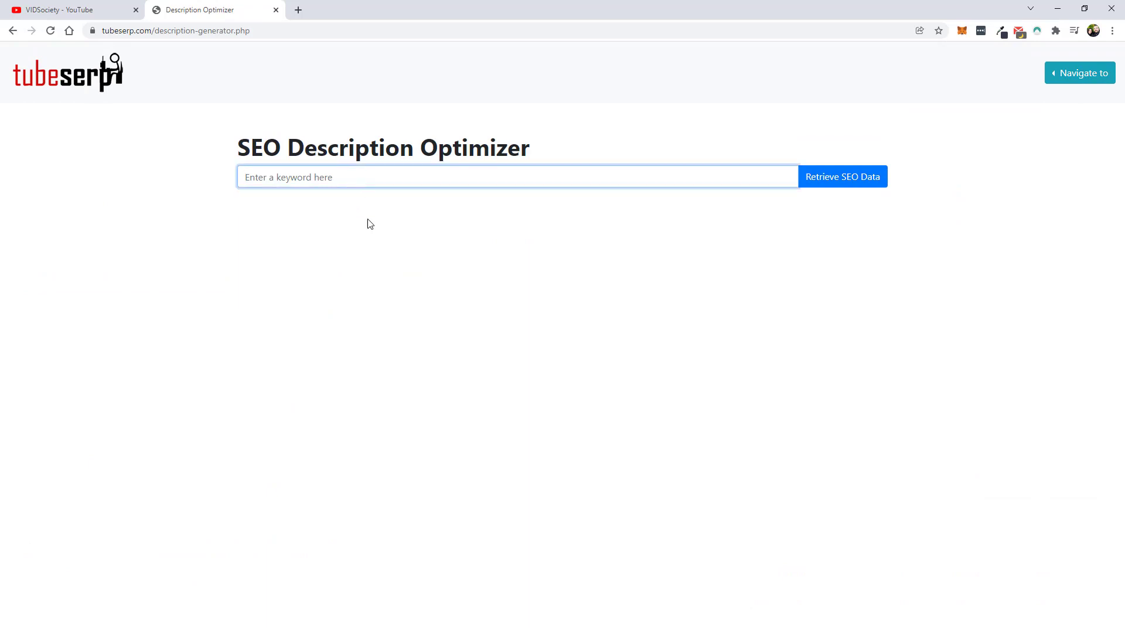
type("Pictory review")
left_click(811, 183)
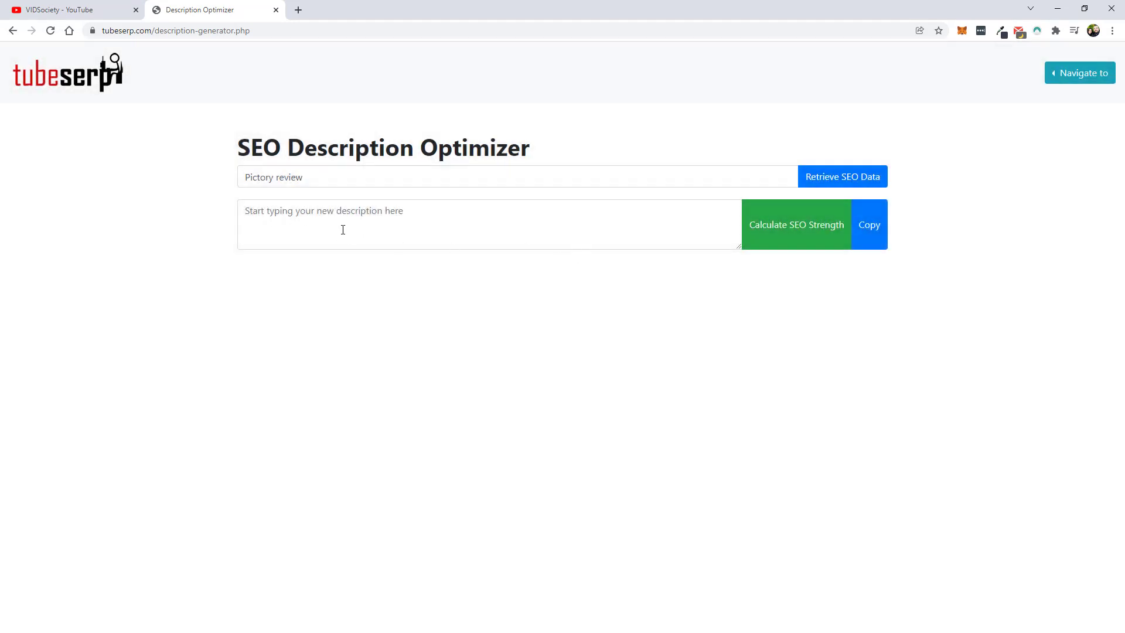
Enlarge the description box, paste the three-paragraph description and score it at 17%
left_click_drag(739, 247, 726, 316)
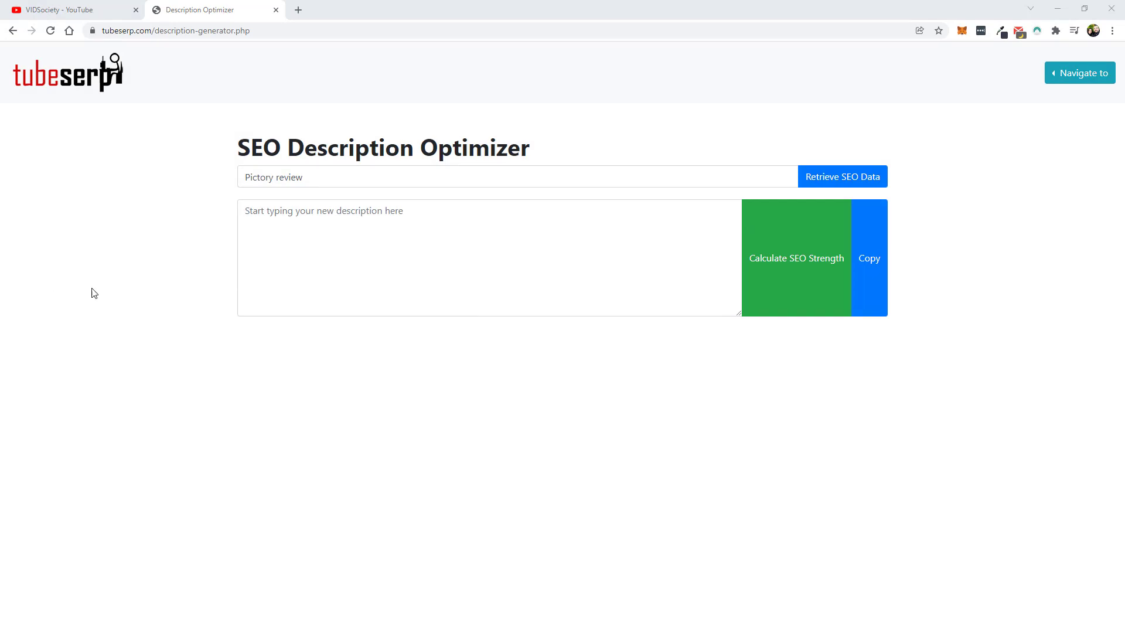
left_click(348, 239)
type("In this full Pictory review and demo, I'll show you how easy it is to create a video from your article.  Pictory uses AI to easily convert long-form video and text content into short branded videos for social media.  Save time in video creation. Boost social visibility of your brand.  Pictory has been considered by many to be the best Vidnami alternative so I'll be showing you how to create a video in this tutorial.")
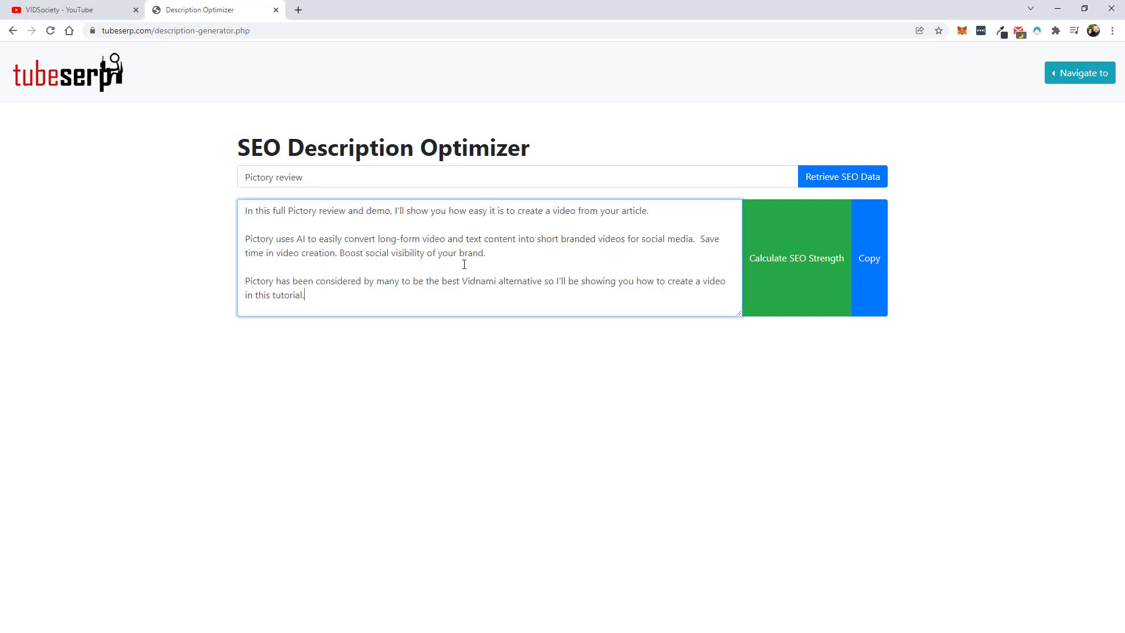
left_click(812, 265)
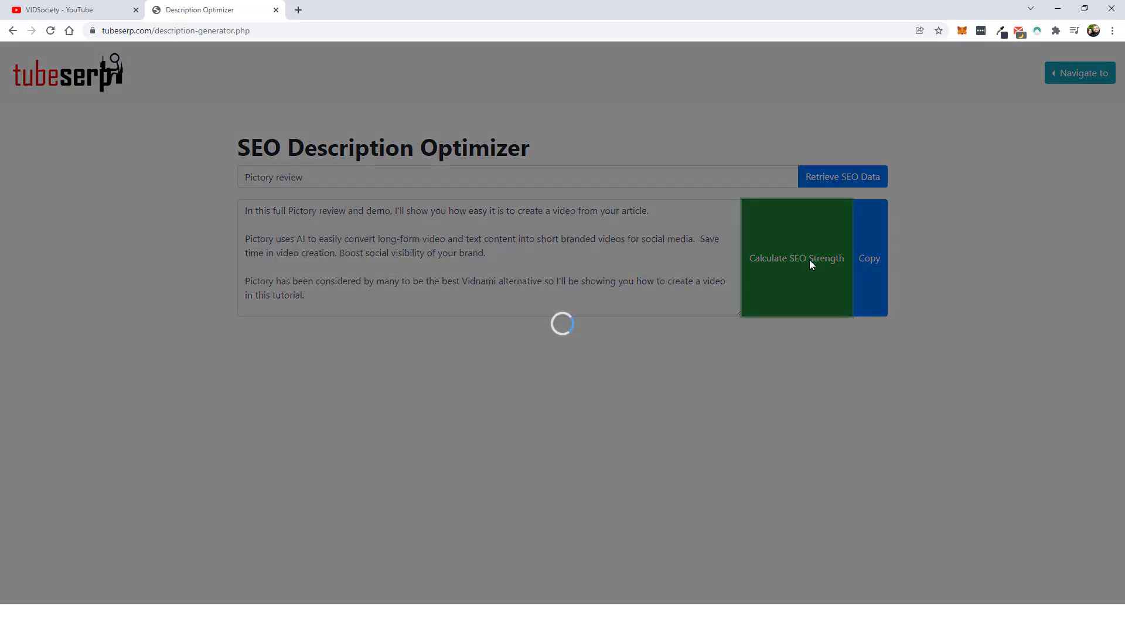
scroll(288, 351, "down", 1)
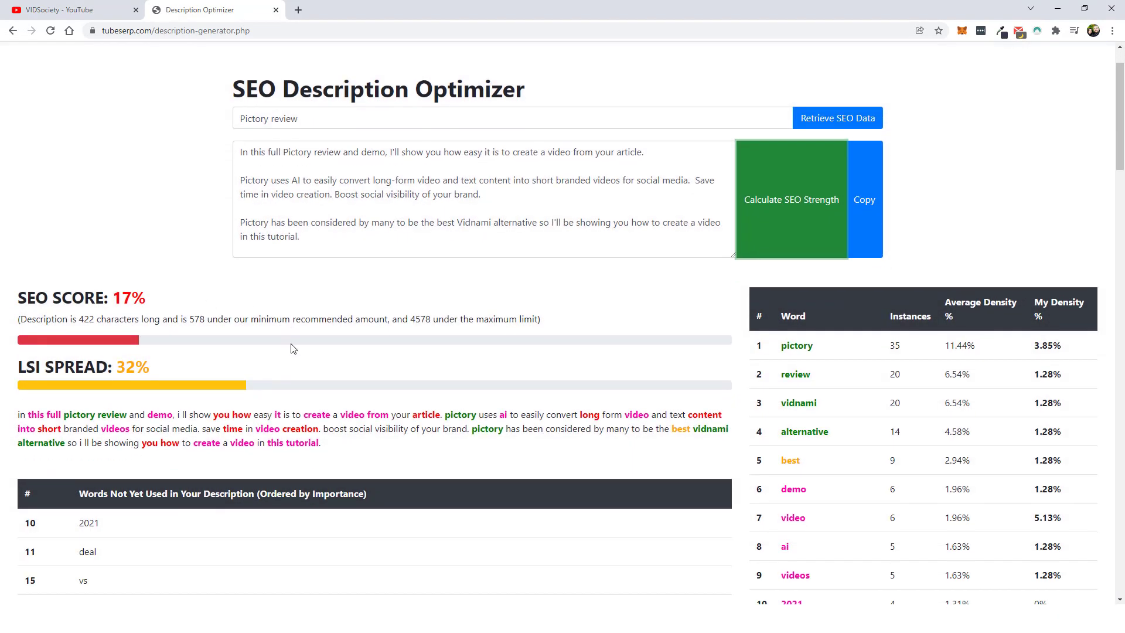
scroll(309, 344, "down", 1)
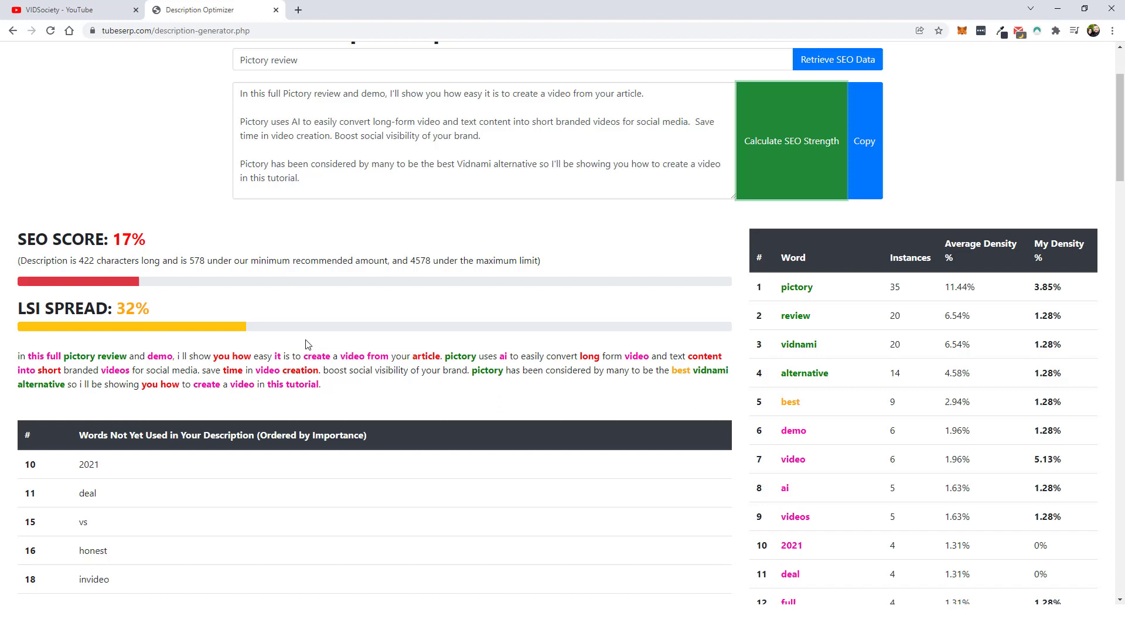
scroll(305, 344, "up", 2)
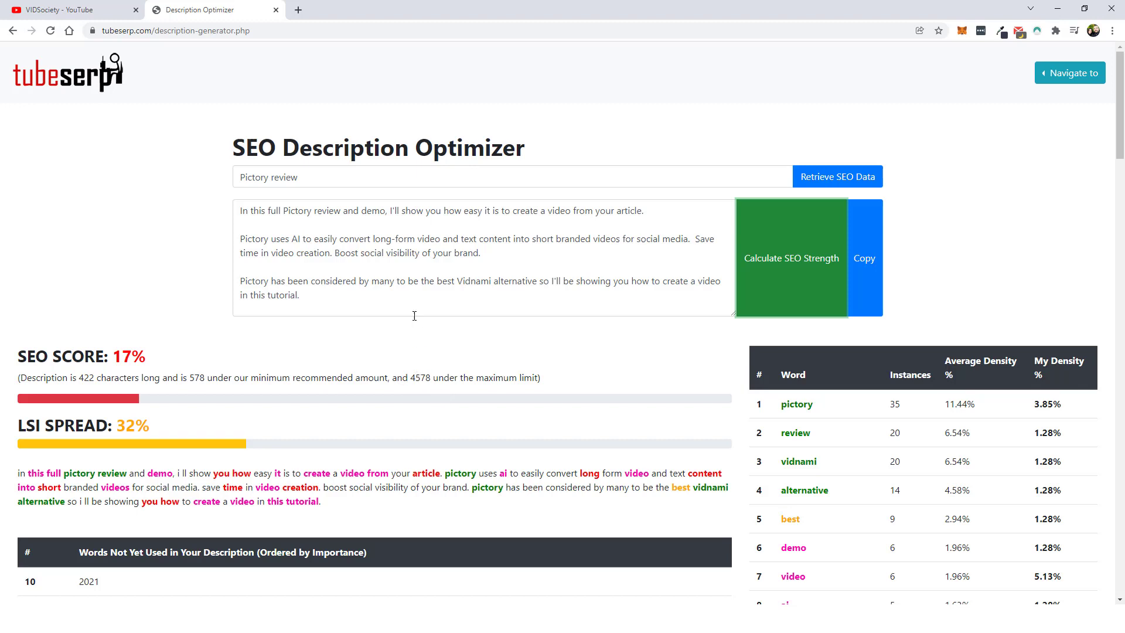
scroll(874, 345, "down", 5)
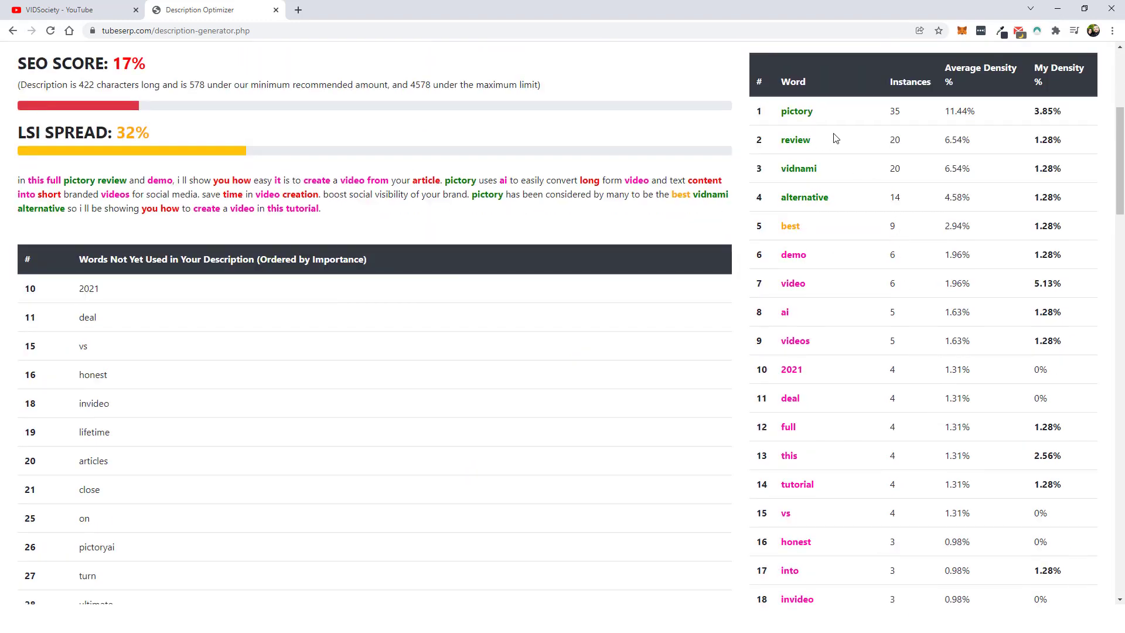
scroll(829, 360, "up", 2)
scroll(854, 352, "down", 4)
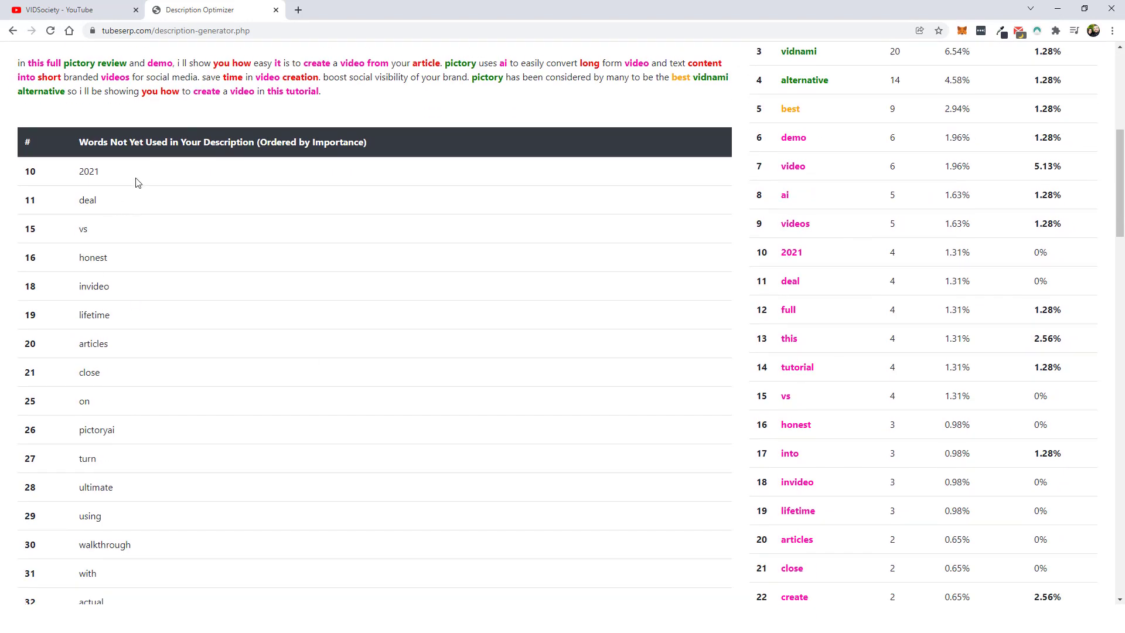
scroll(149, 410, "down", 1)
scroll(149, 422, "down", 3)
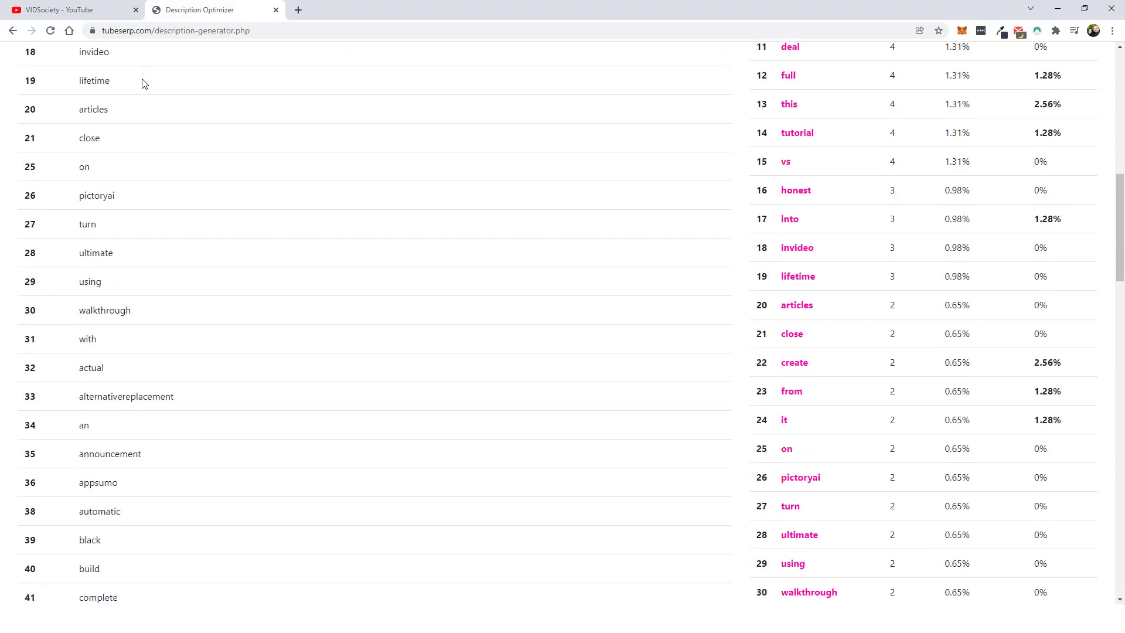
scroll(199, 472, "up", 9)
scroll(217, 474, "up", 2)
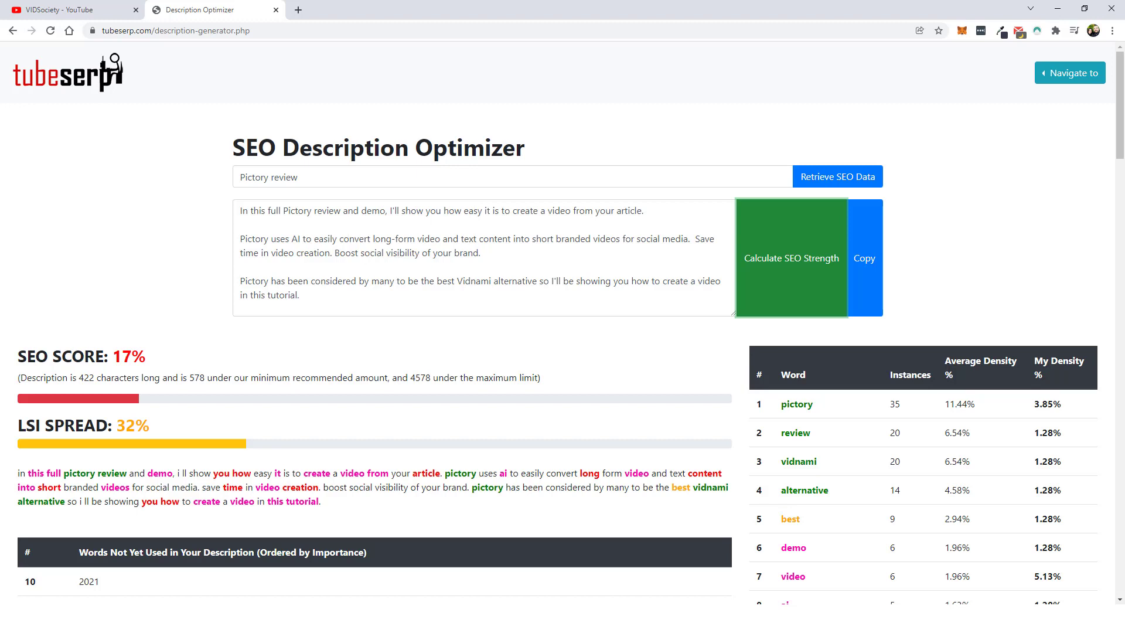
scroll(479, 342, "down", 4)
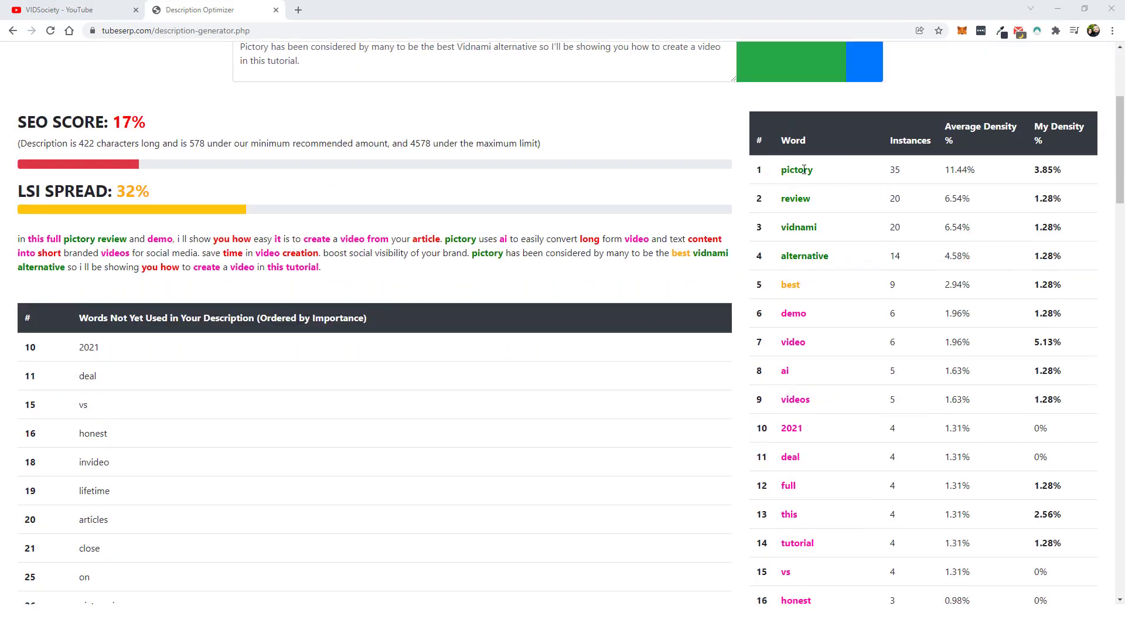
scroll(706, 331, "up", 1)
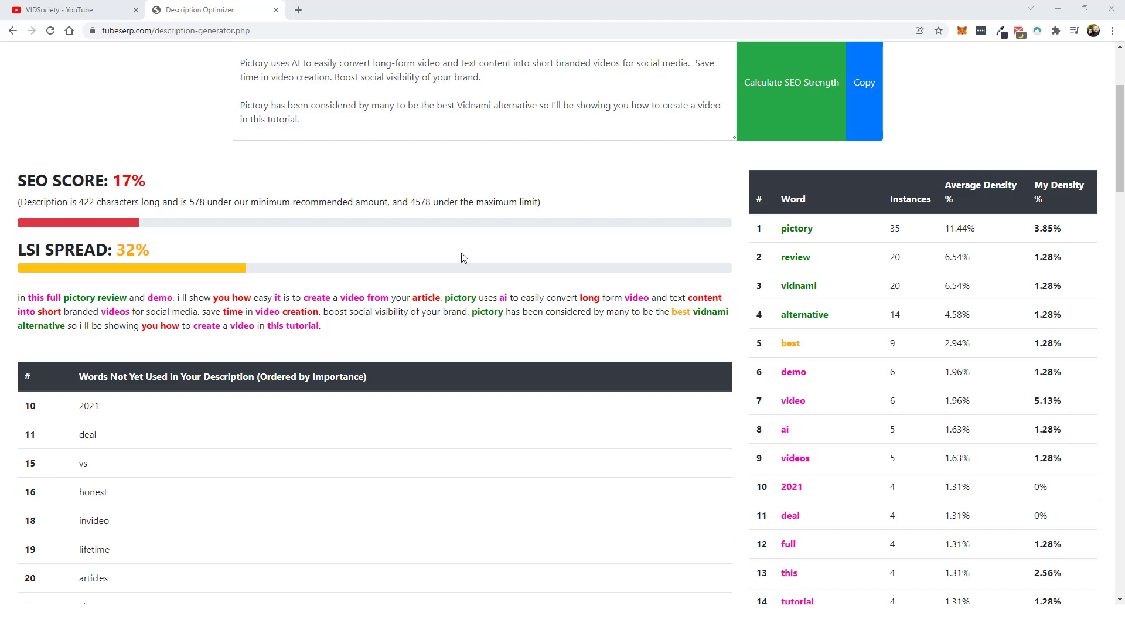
Overwrite the description with the longer 3355-character version, which scores 100% with 44% LSI spread
scroll(462, 252, "up", 3)
left_click(323, 247)
key("ctrl+a")
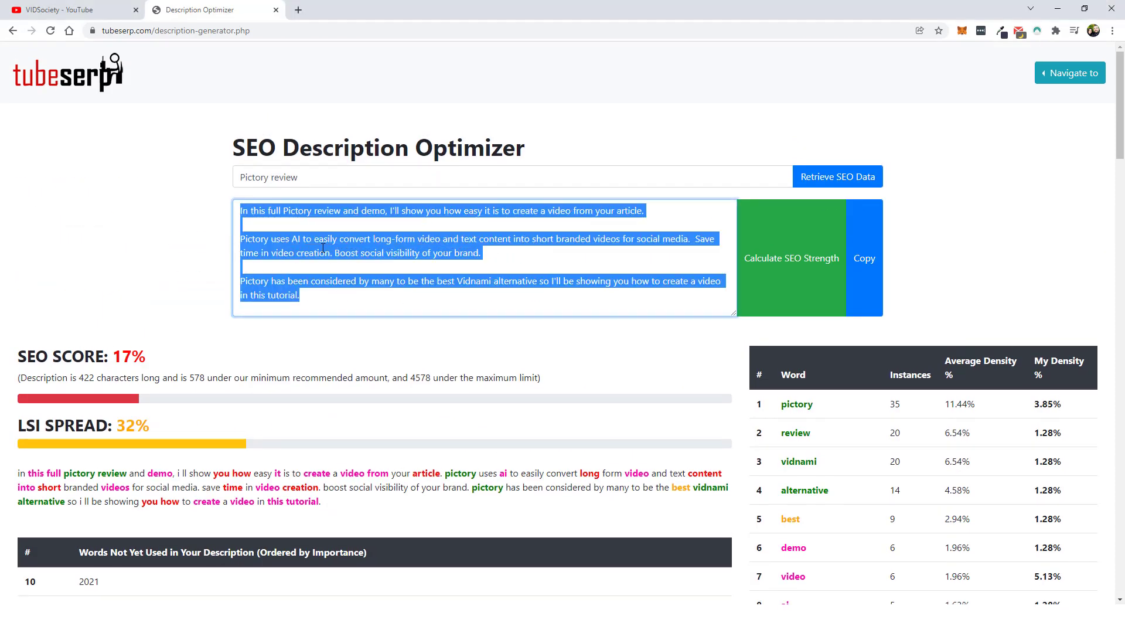
right_click(323, 247)
left_click(363, 313)
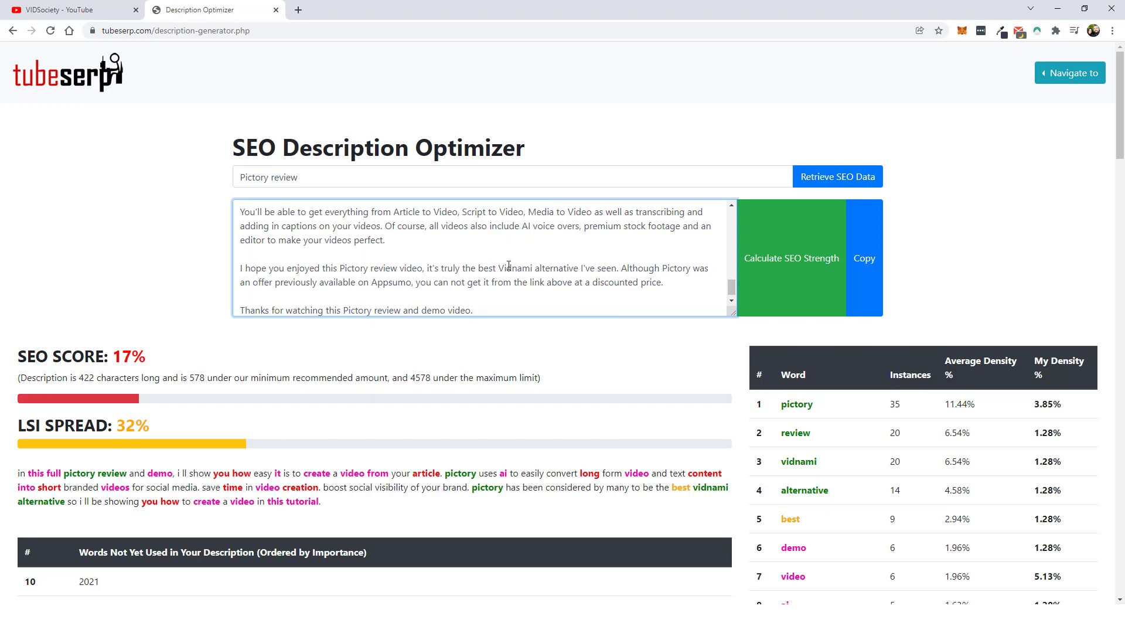
left_click_drag(730, 286, 734, 213)
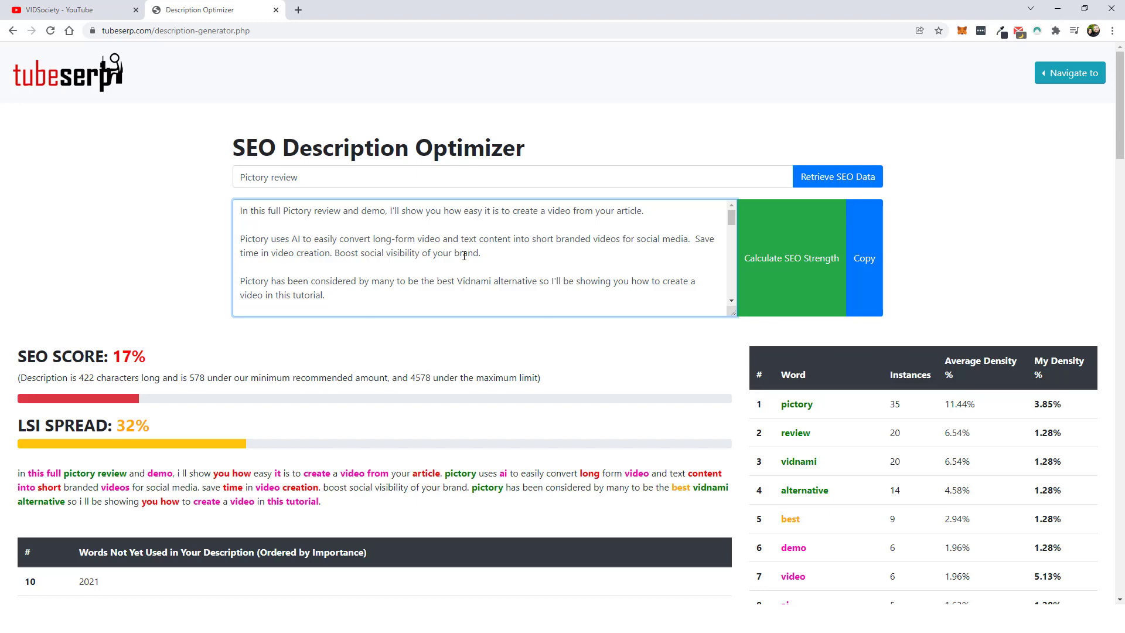
scroll(529, 269, "down", 10)
scroll(611, 285, "up", 10)
left_click(796, 262)
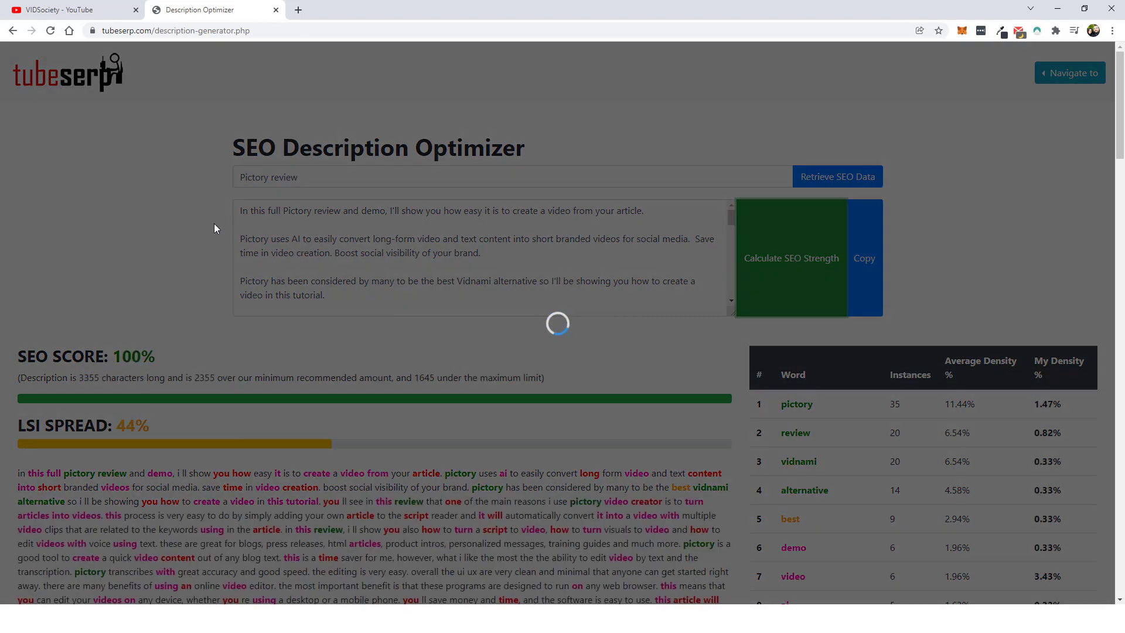
scroll(176, 246, "down", 1)
scroll(176, 250, "down", 2)
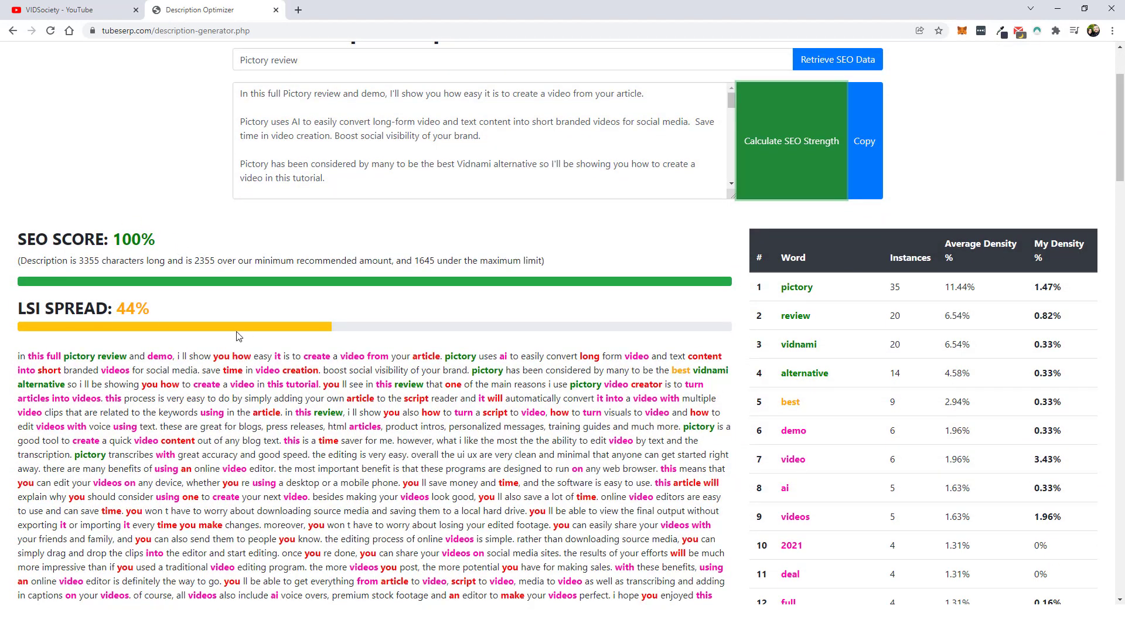
scroll(457, 300, "down", 3)
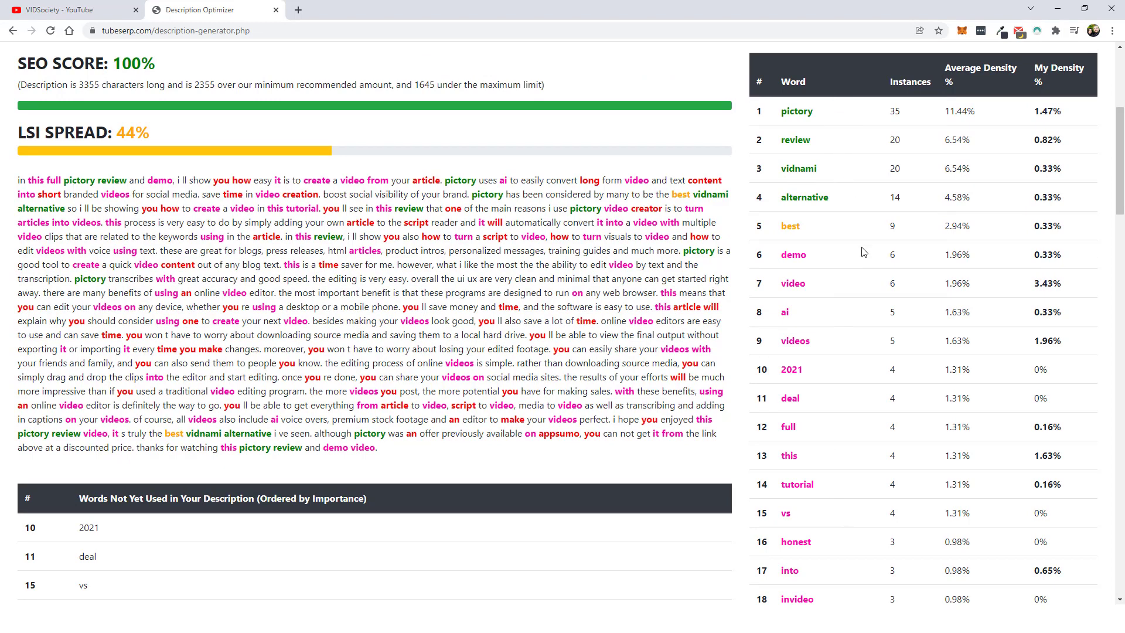
scroll(872, 387, "down", 3)
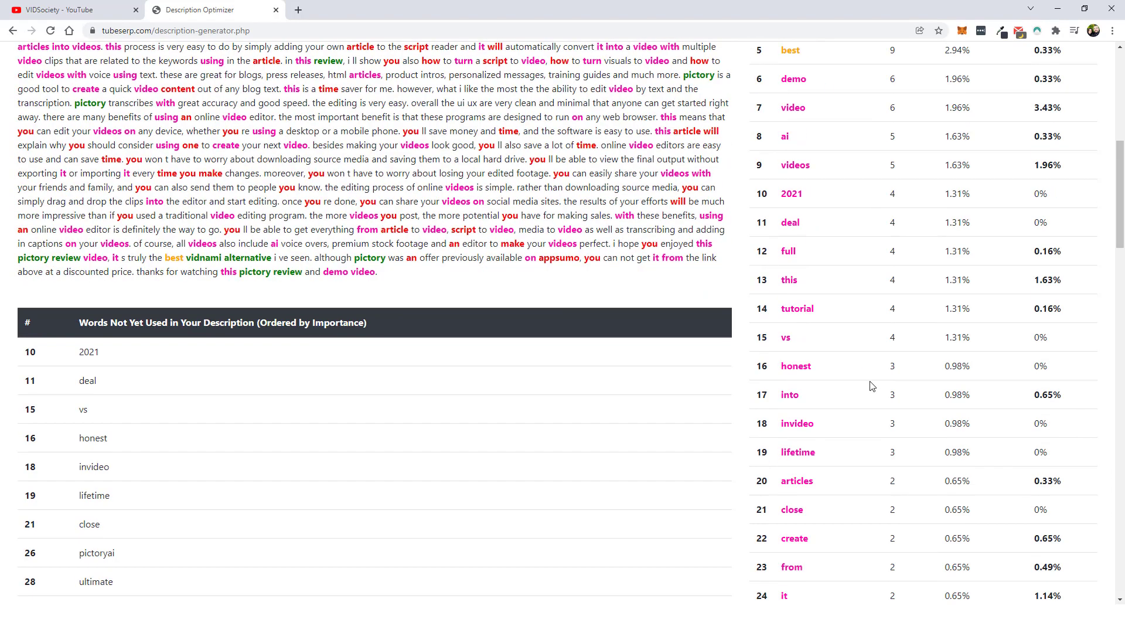
scroll(817, 359, "up", 4)
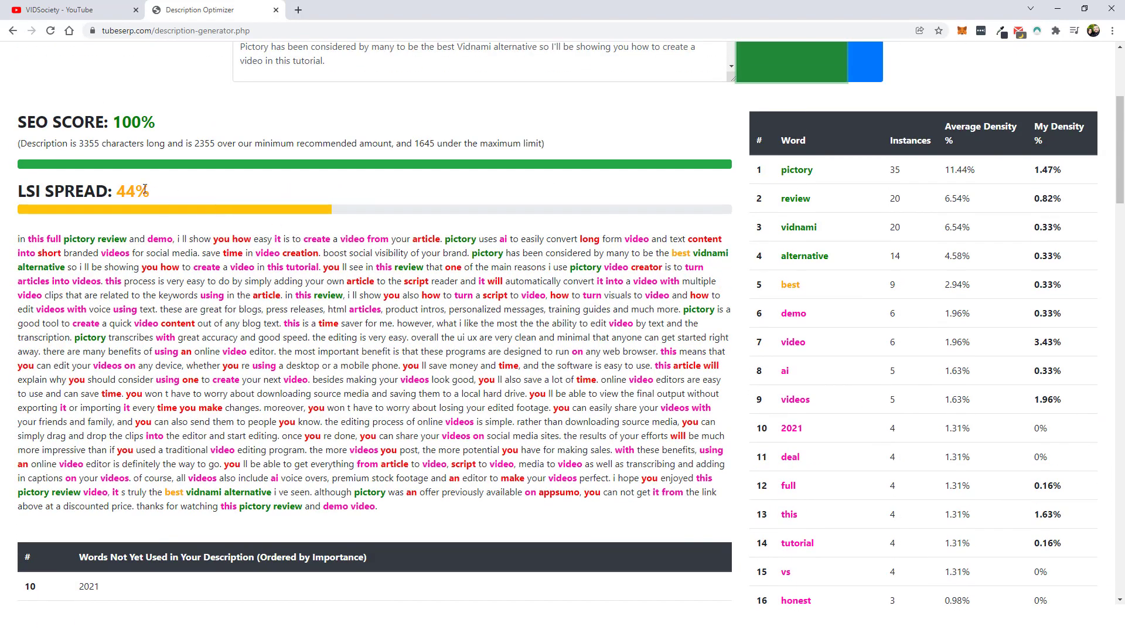
scroll(856, 334, "down", 19)
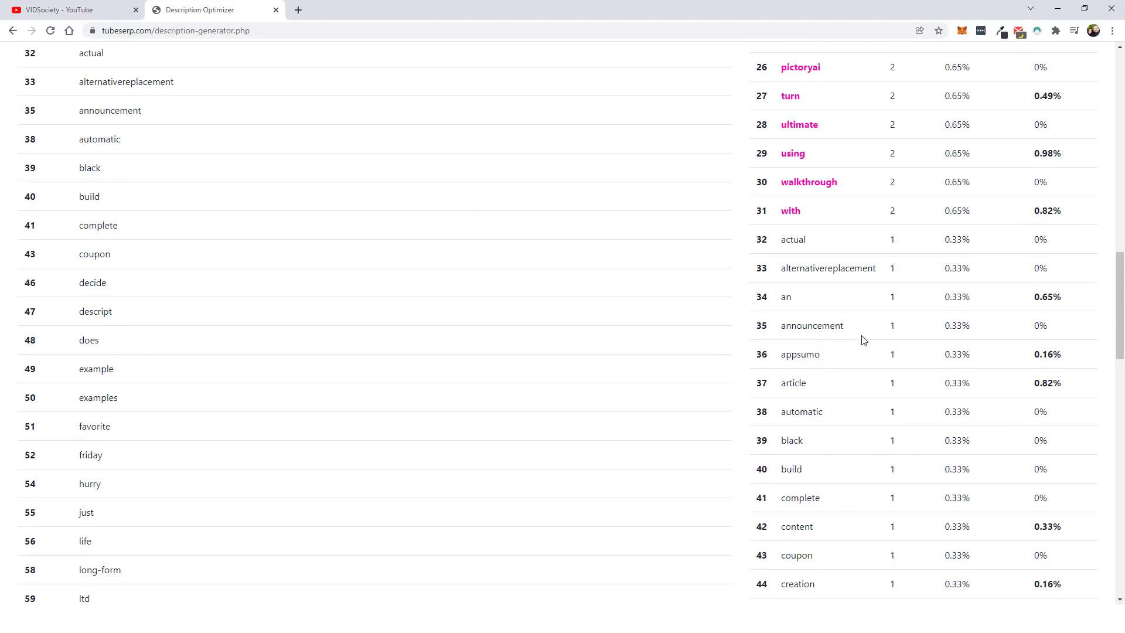
scroll(863, 340, "down", 13)
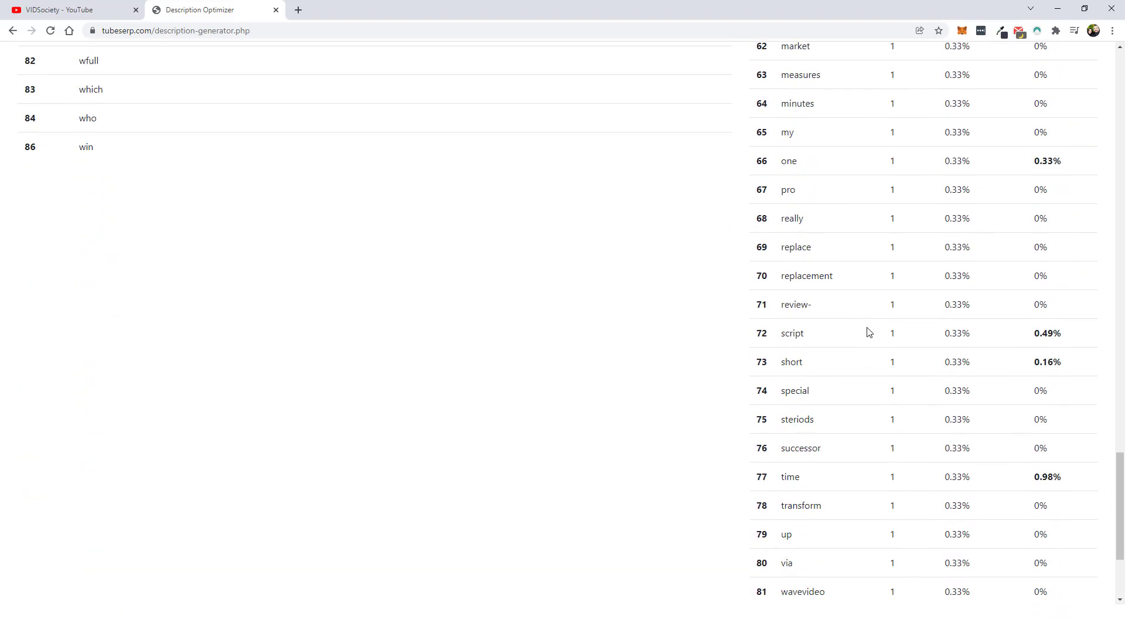
scroll(868, 331, "down", 3)
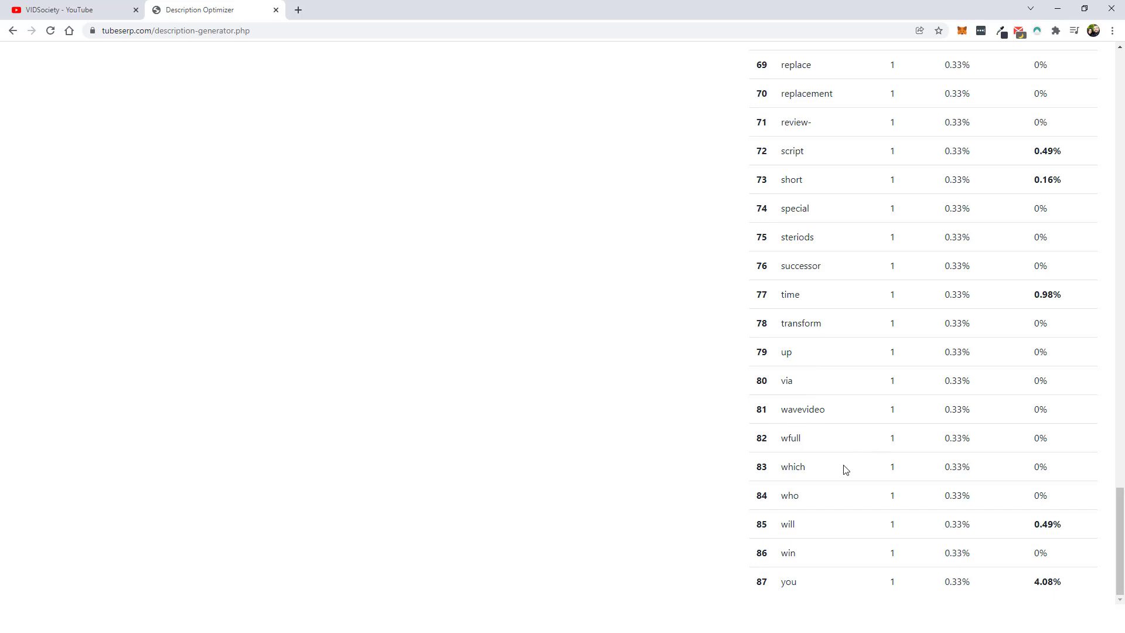
scroll(841, 412, "up", 20)
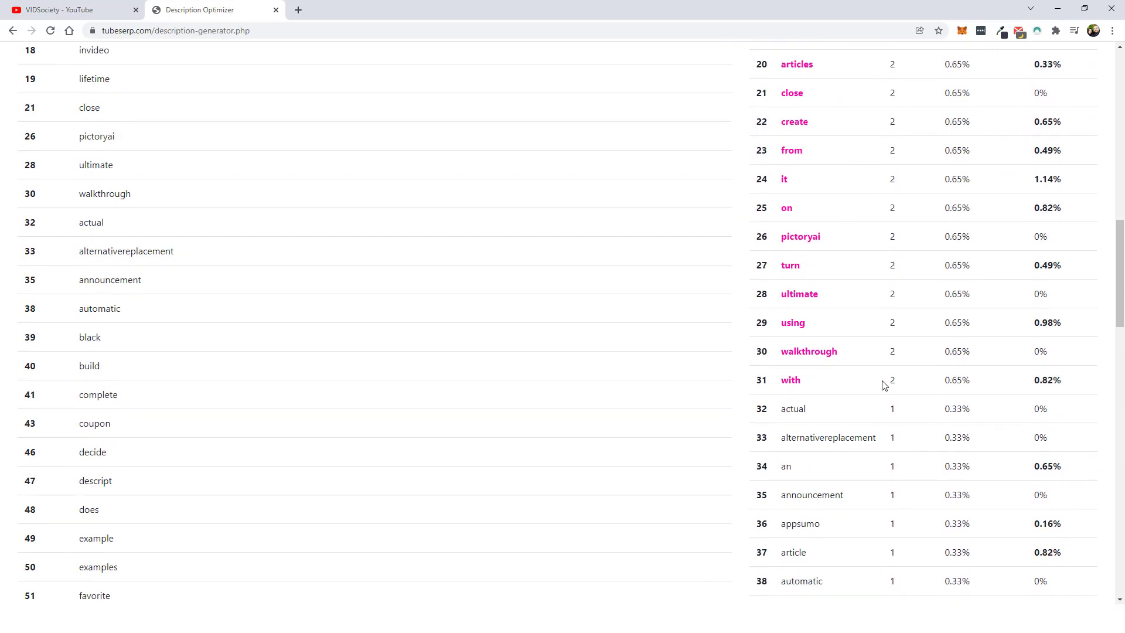
scroll(890, 385, "up", 4)
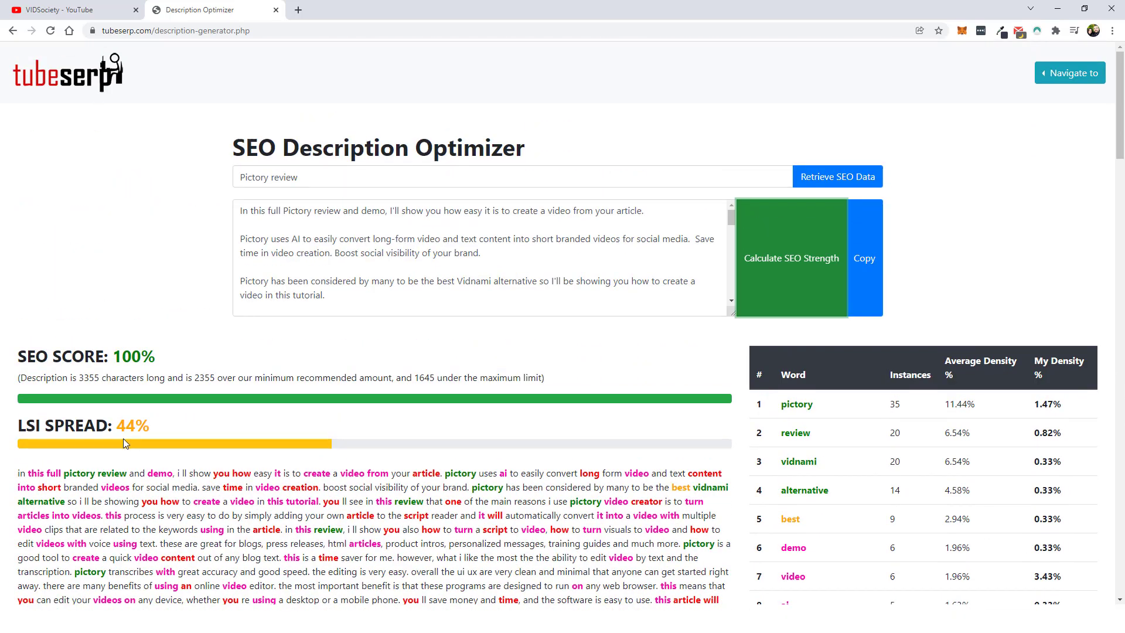
scroll(224, 439, "down", 2)
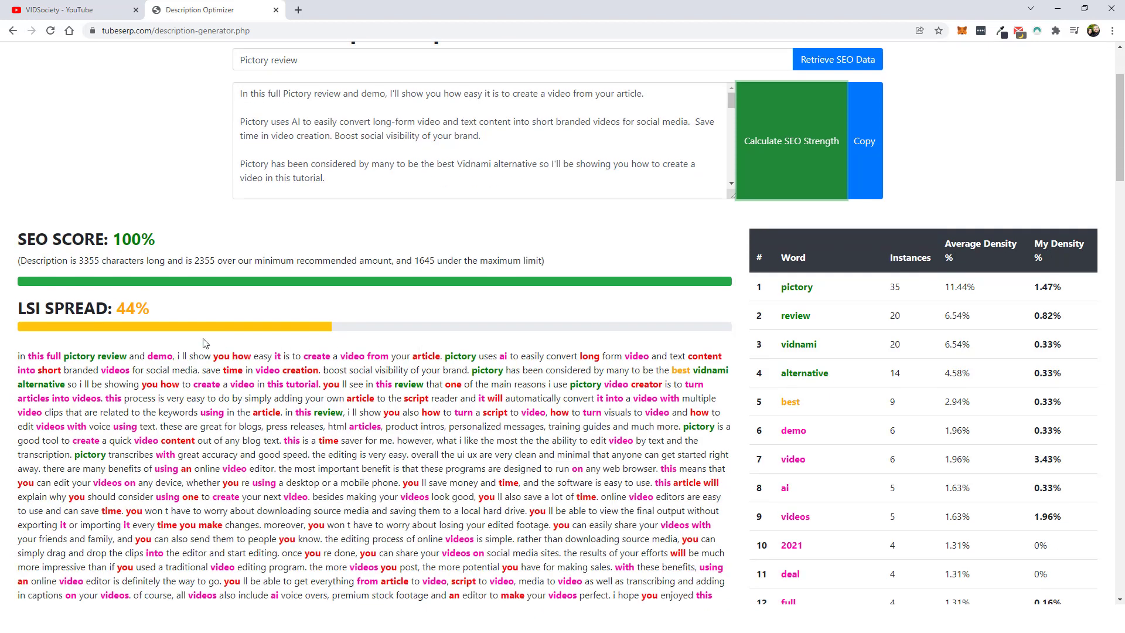
left_click_drag(117, 308, 153, 309)
left_click(347, 400)
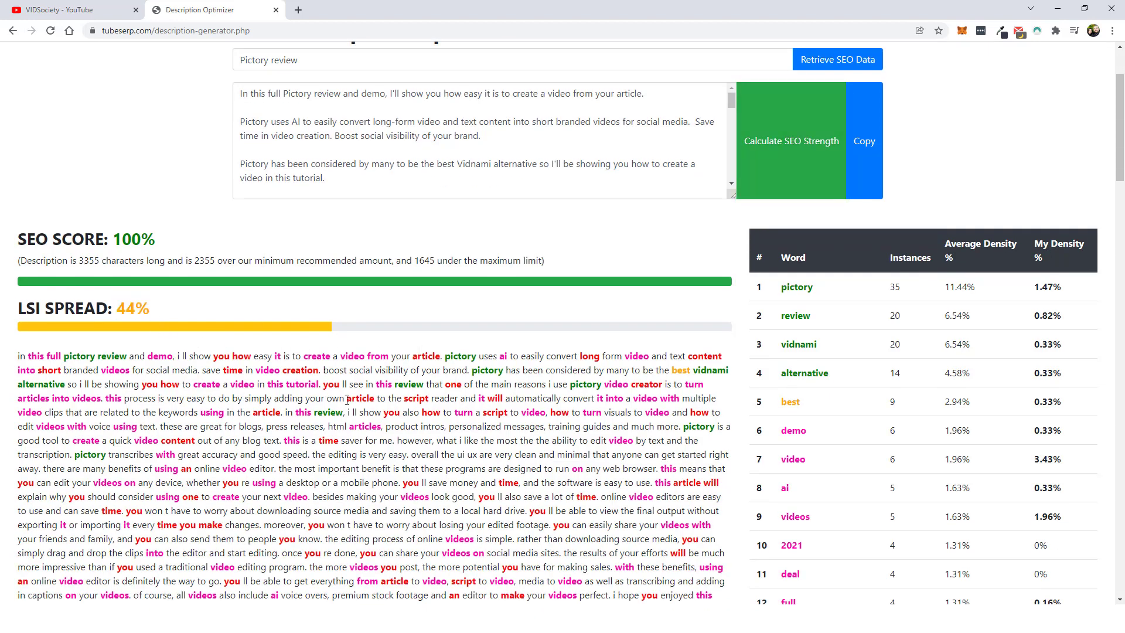
scroll(838, 235, "down", 2)
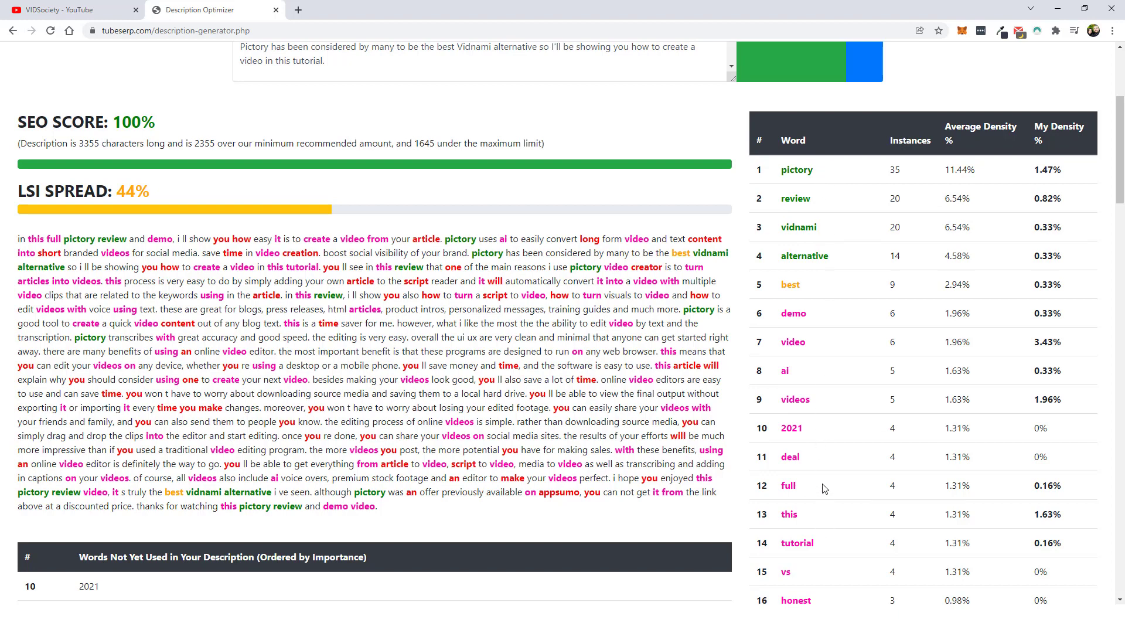
left_click_drag(812, 429, 783, 429)
scroll(843, 415, "down", 2)
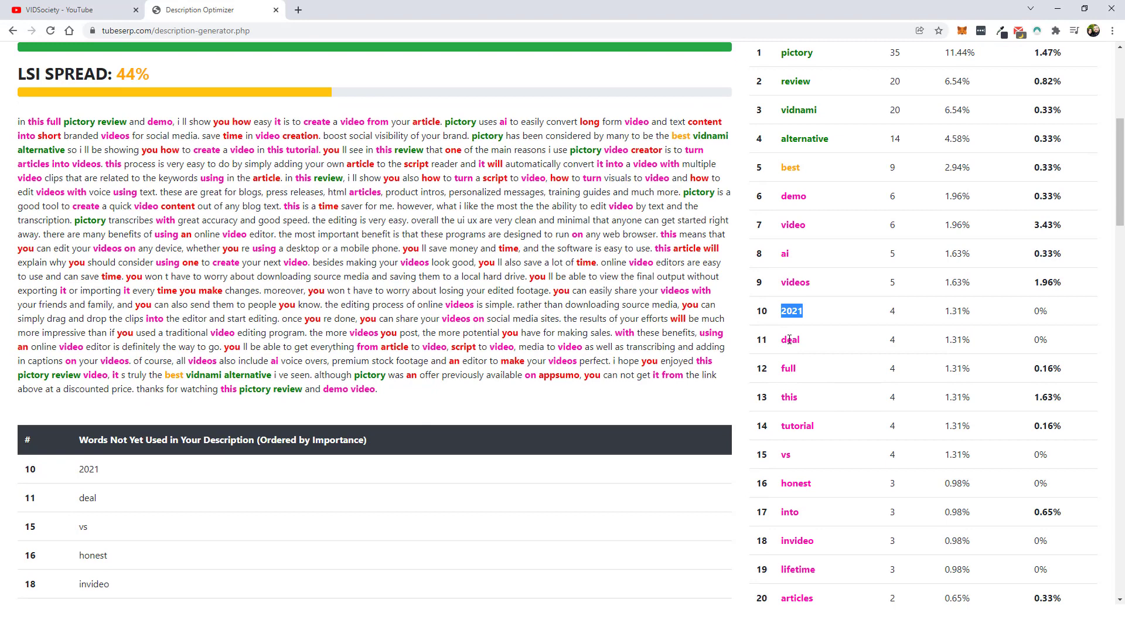
left_click_drag(784, 341, 804, 346)
scroll(877, 404, "down", 1)
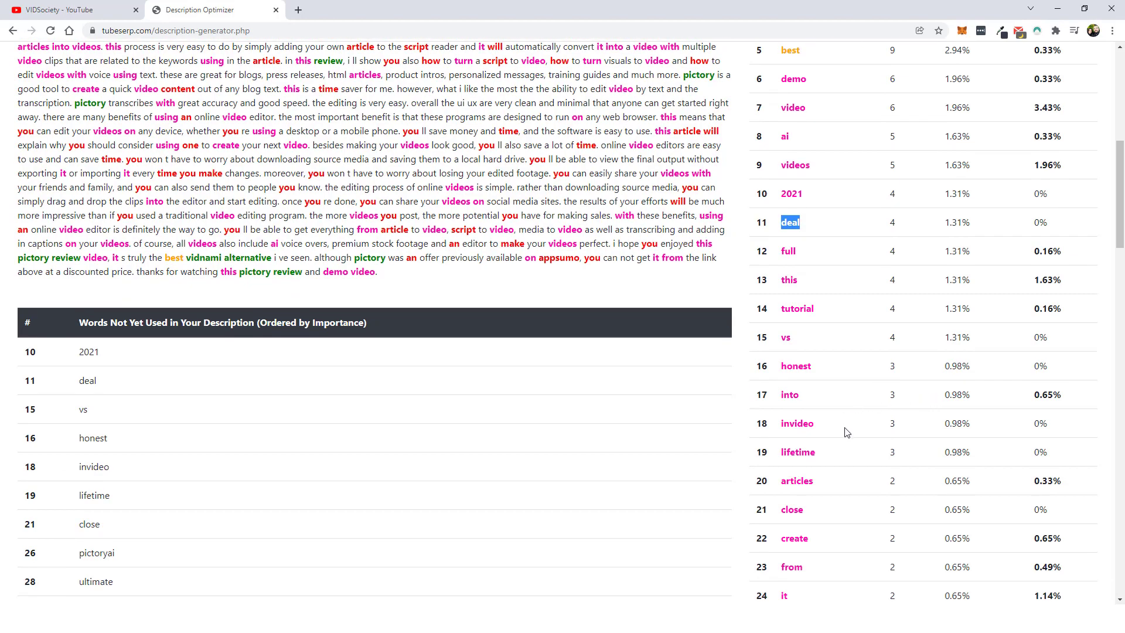
scroll(848, 424, "up", 3)
scroll(848, 424, "up", 3)
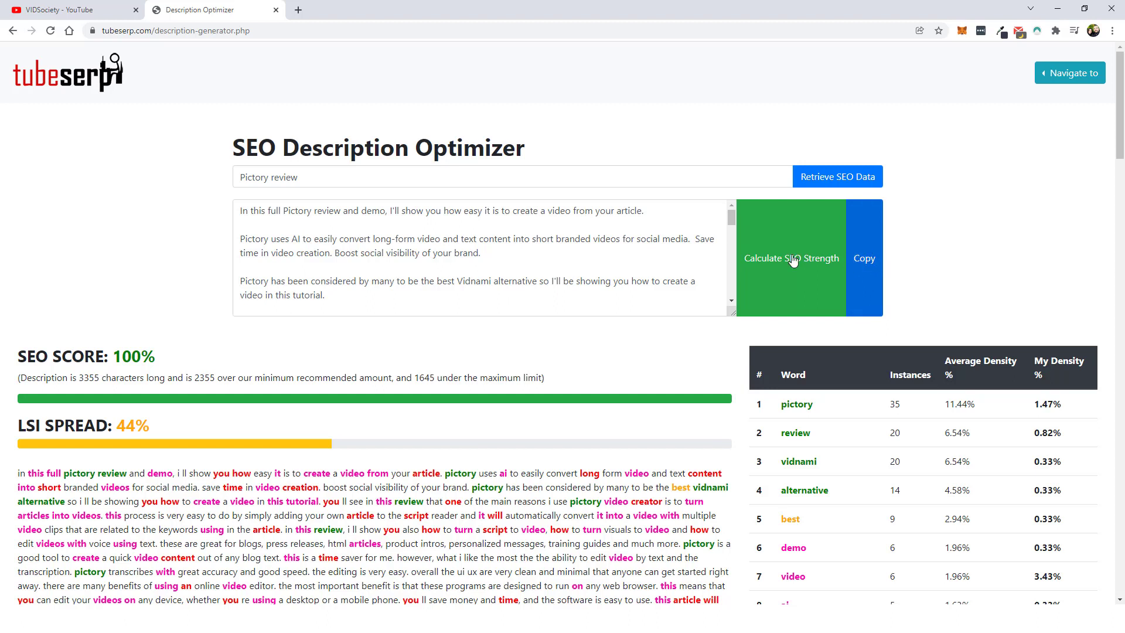
In the Tags Optimizer, retrieve tag suggestions for the keyword 'pictory'
left_click(1055, 73)
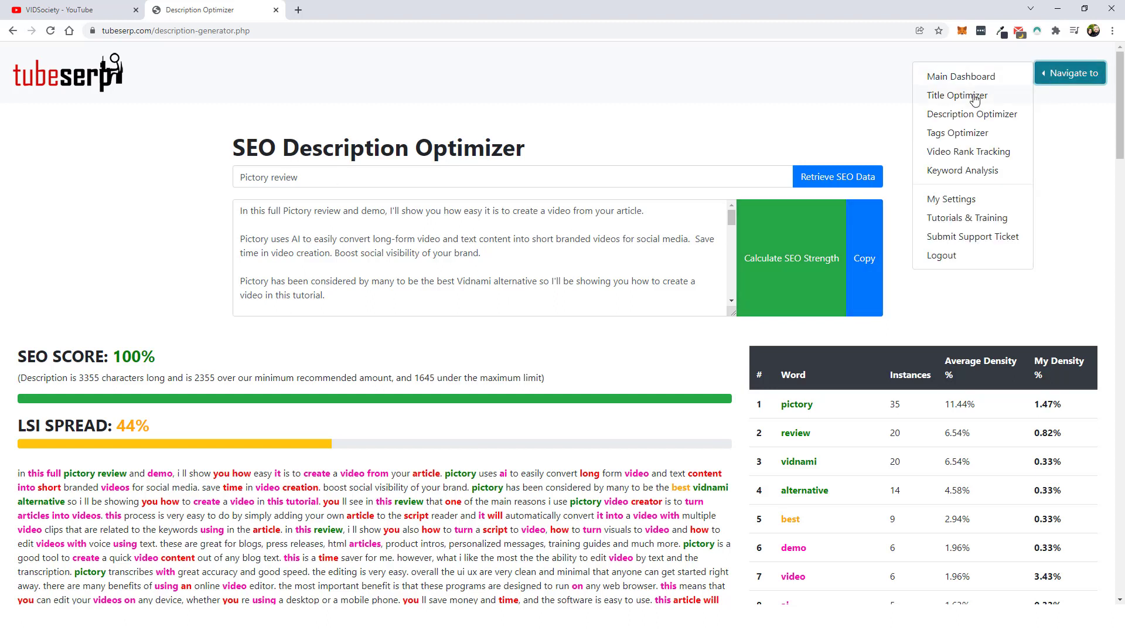
left_click(957, 134)
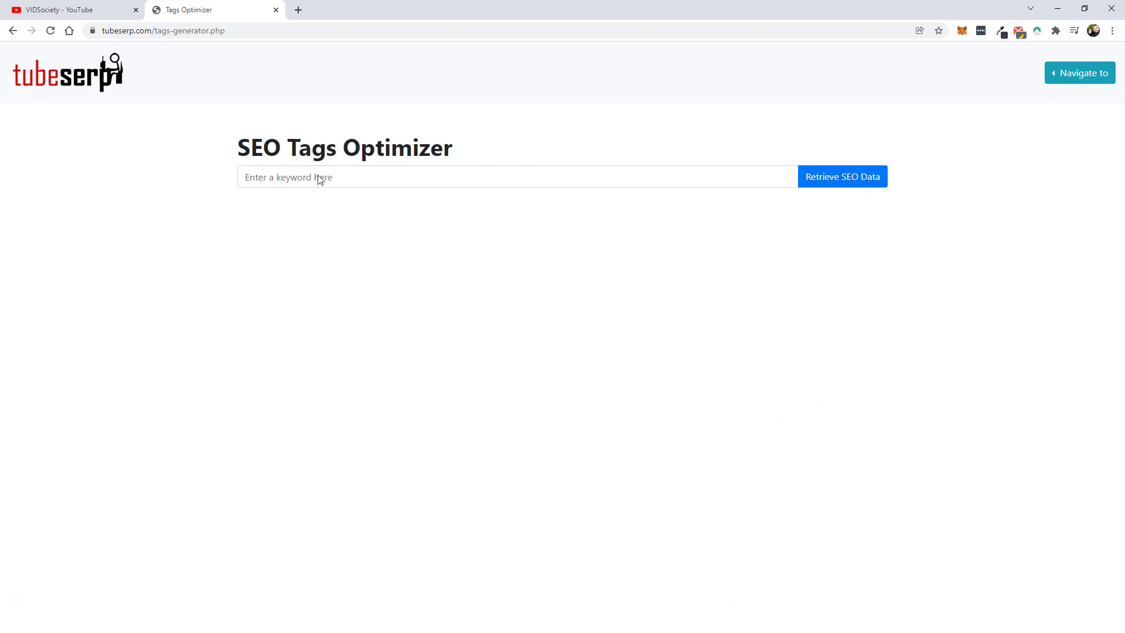
left_click(346, 182)
type("pic")
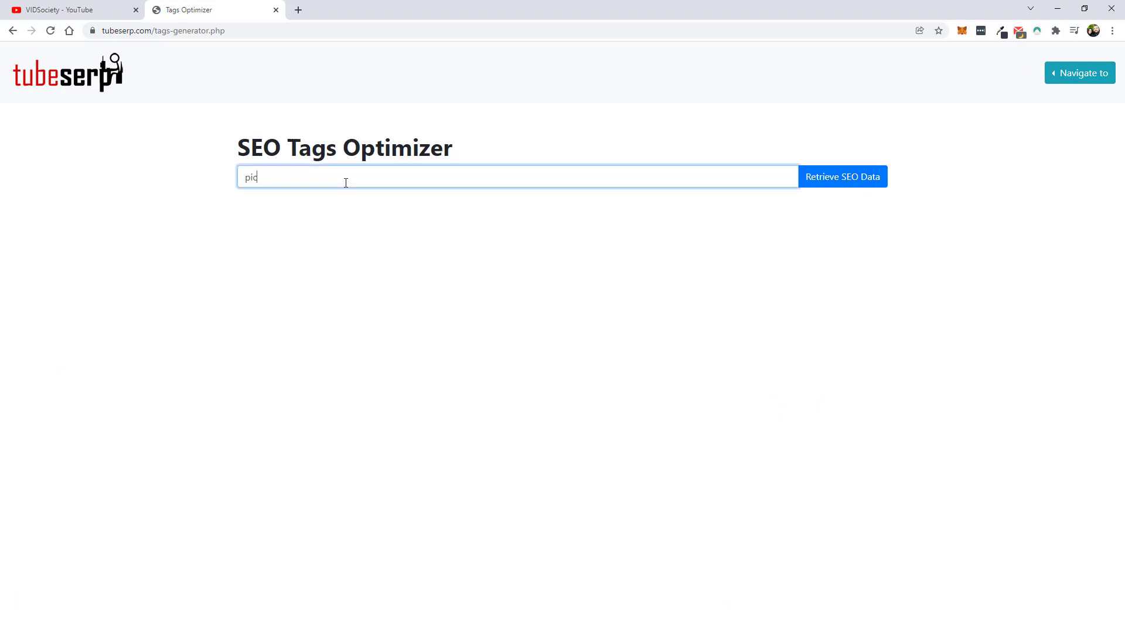
type("tory")
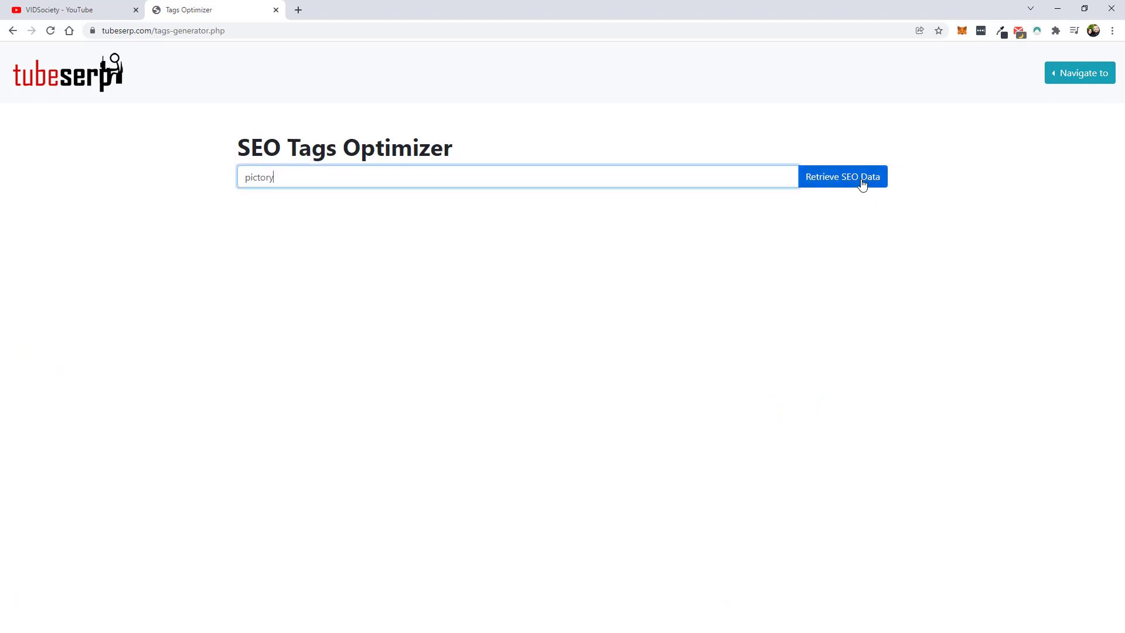
left_click(861, 181)
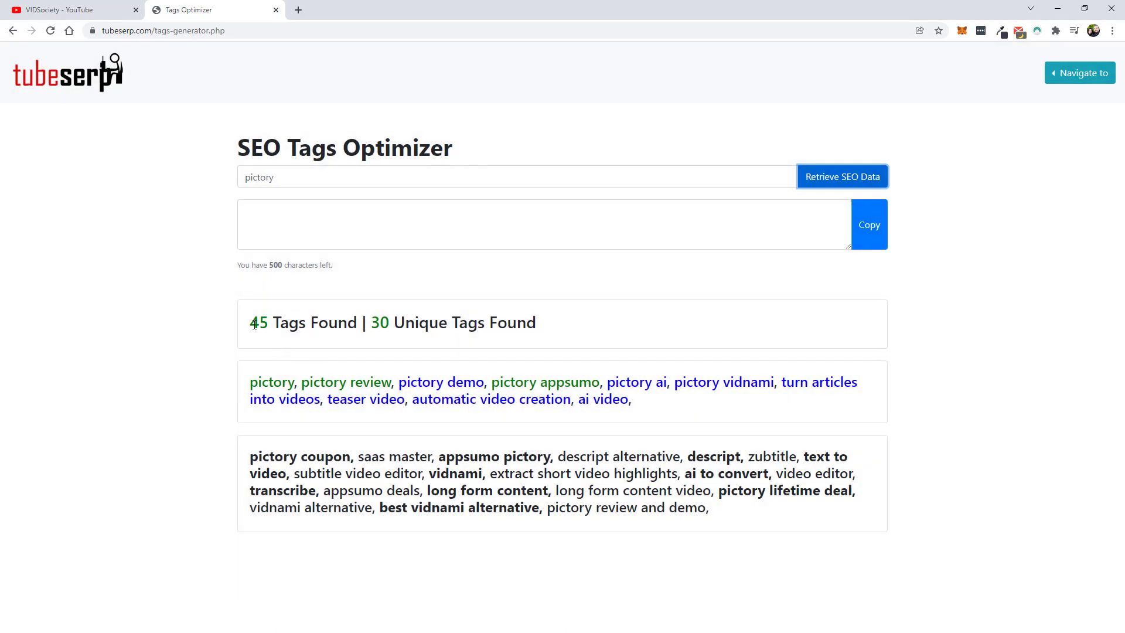
Review the 45 found tags, adding and then removing the 'teaser video' tag
left_click_drag(254, 325, 338, 326)
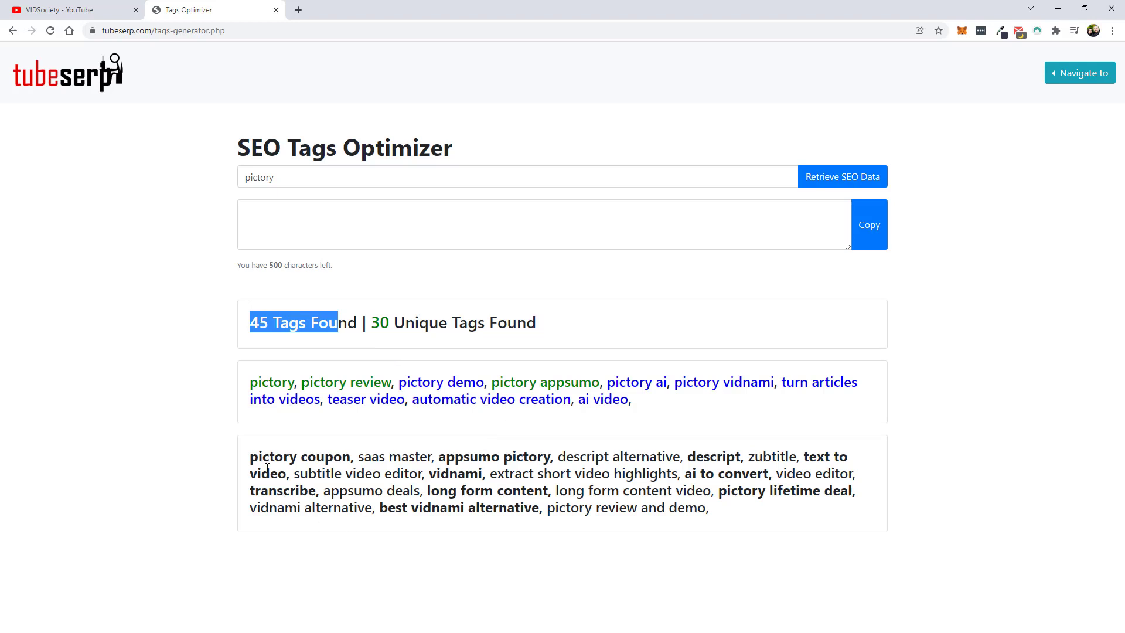
left_click_drag(249, 457, 455, 429)
left_click(366, 399)
left_click(376, 218)
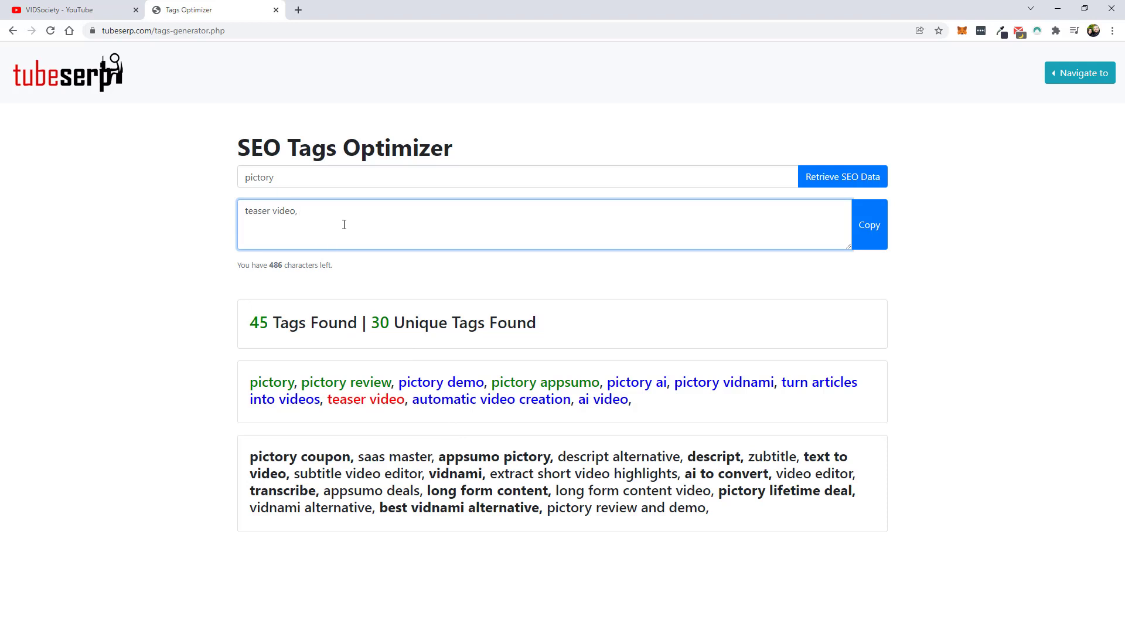
left_click_drag(322, 214, 209, 214)
key("BackSpace")
left_click(1000, 168)
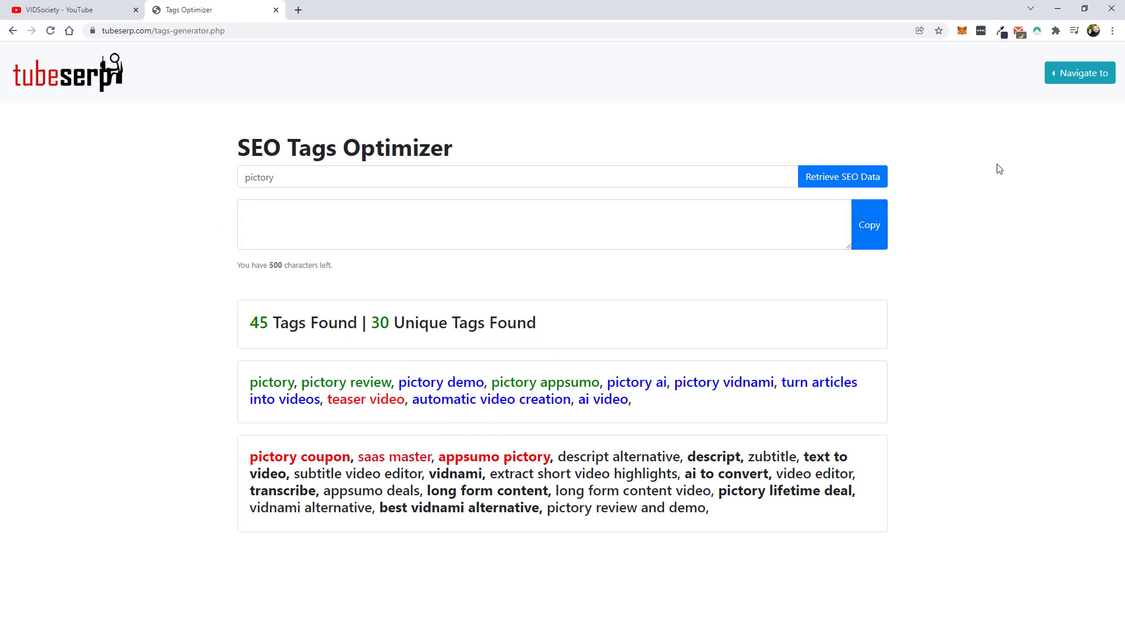
left_click(1061, 77)
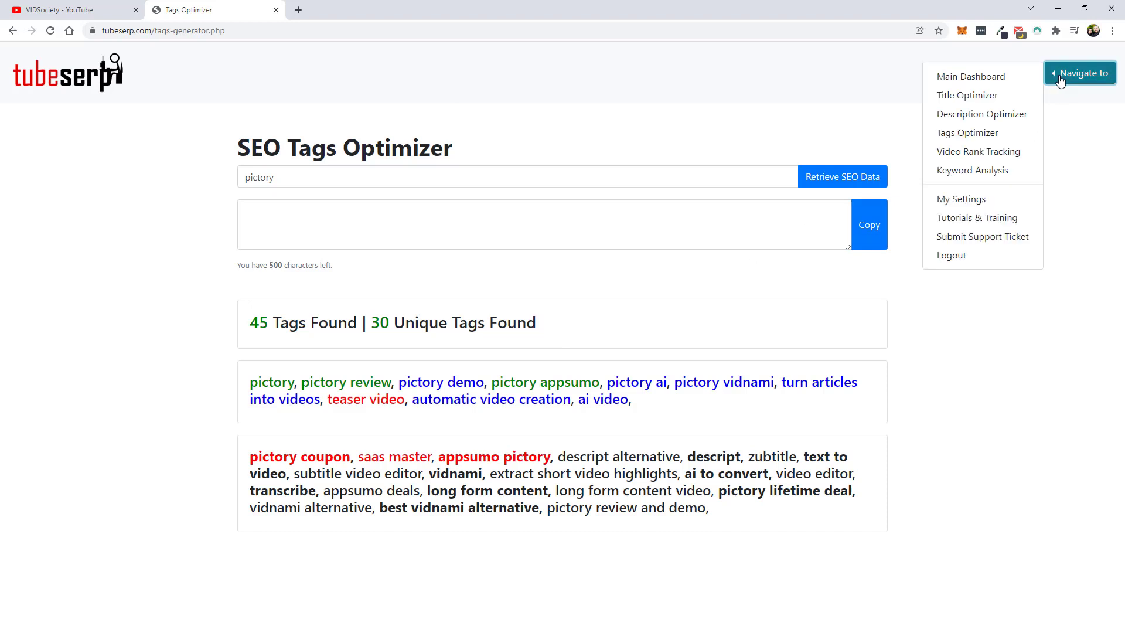
In Video Rank Tracking, track 'pictory review' for the pasted YouTube video URL
left_click(976, 151)
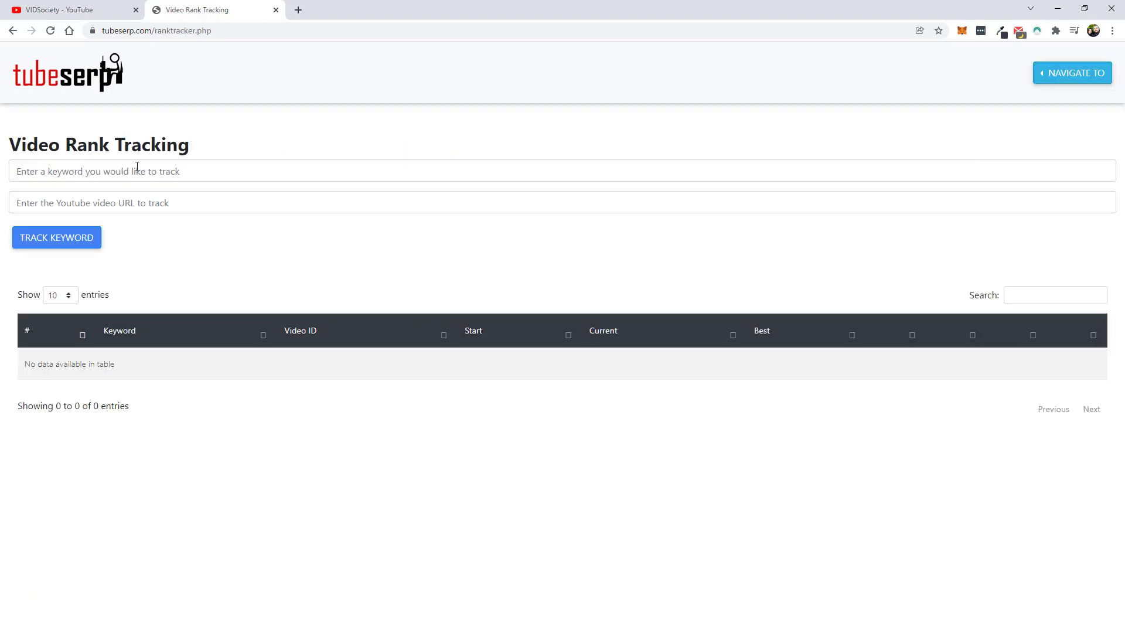
left_click(138, 172)
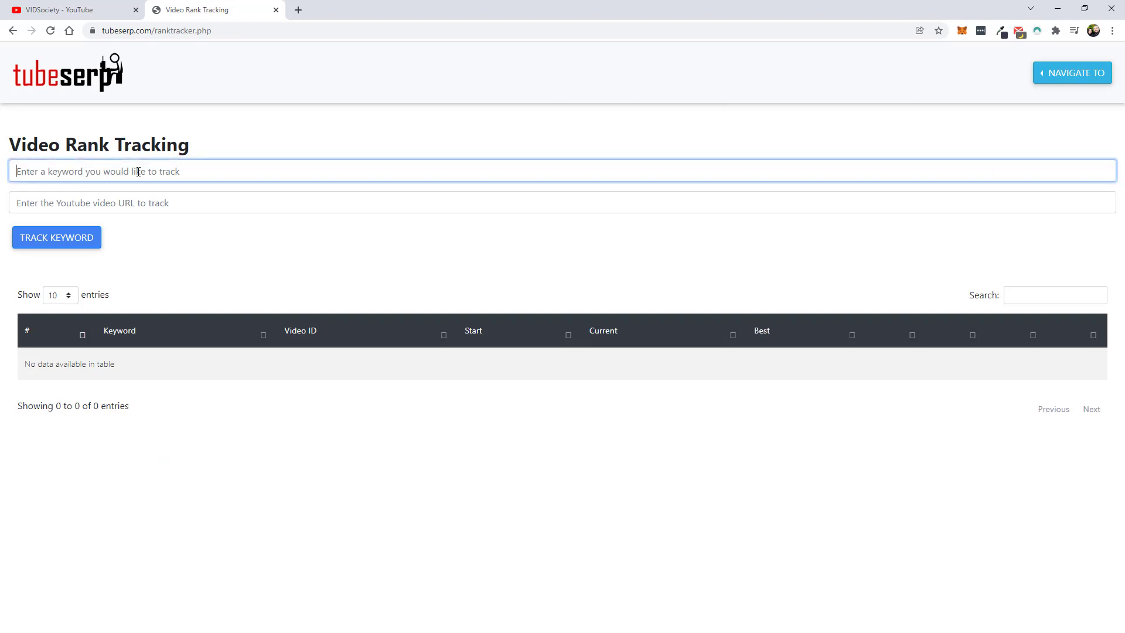
type("pict")
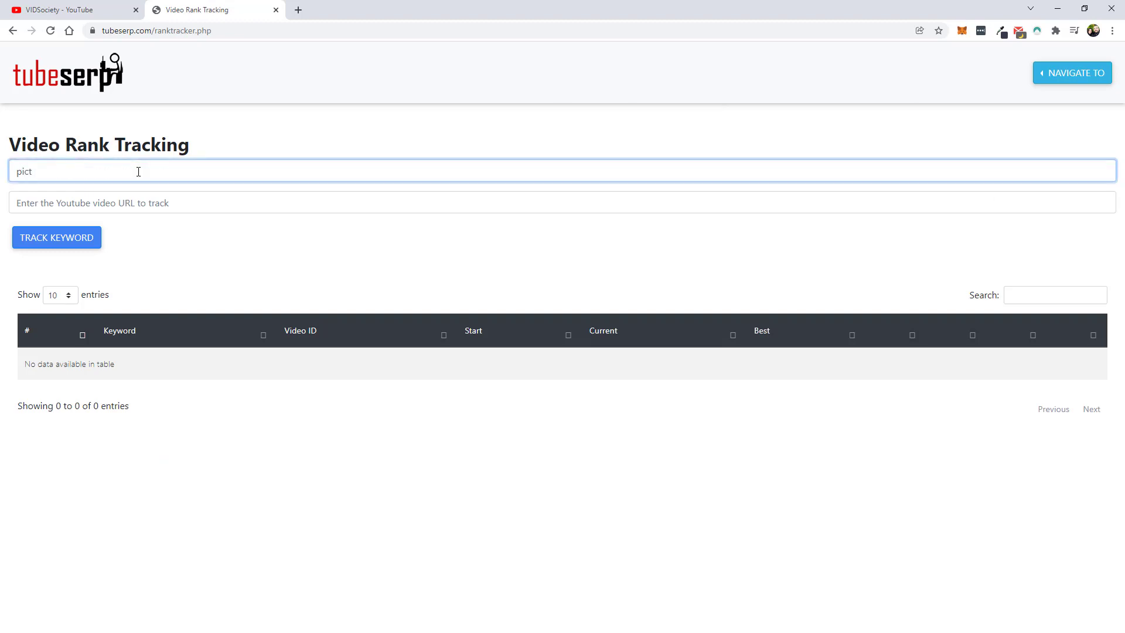
type("ory review")
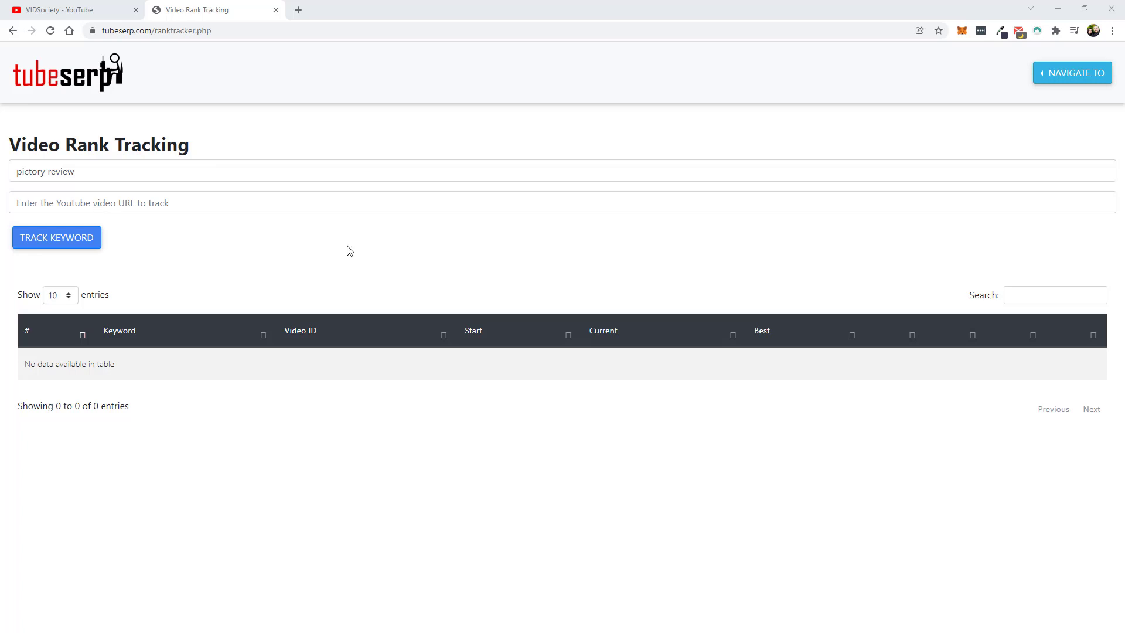
left_click(172, 202)
type("https://www.youtube.com/watch?v=9-5LjZ3H6uE")
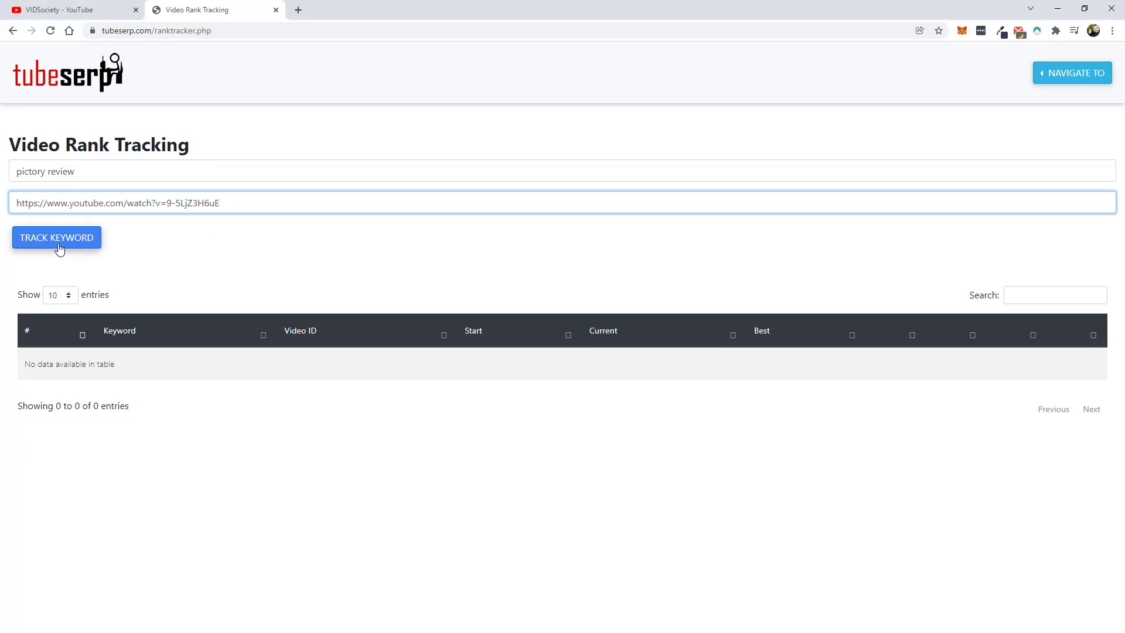
left_click(94, 243)
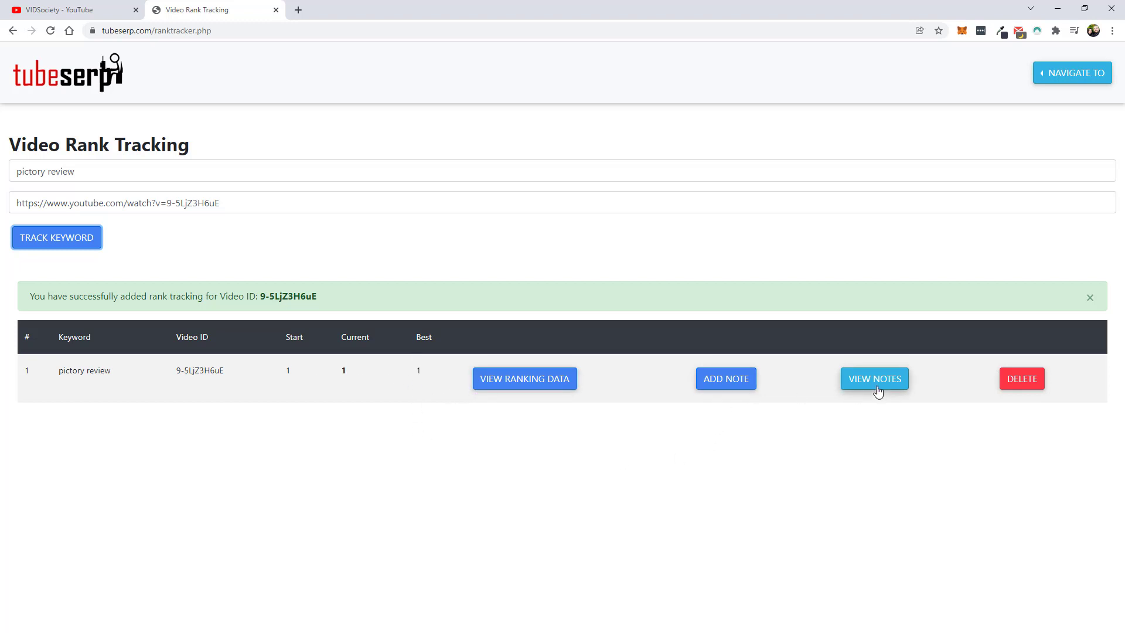
View the ranking chart and video stats, showing the video at rank 1
left_click(531, 385)
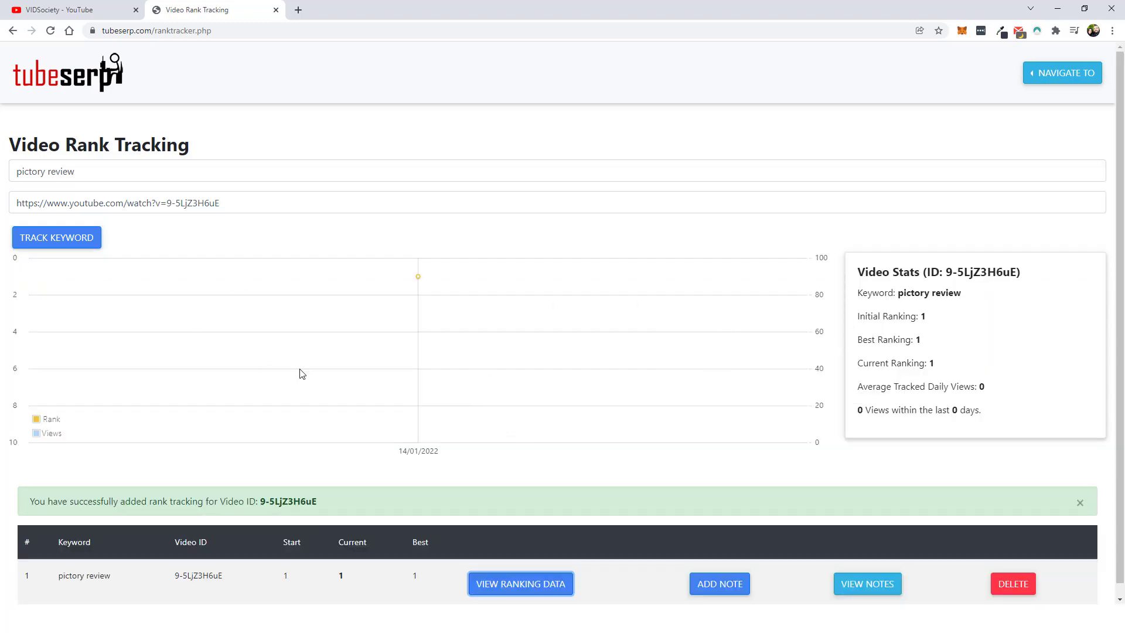
mouse_move(415, 281)
scroll(936, 330, "down", 1)
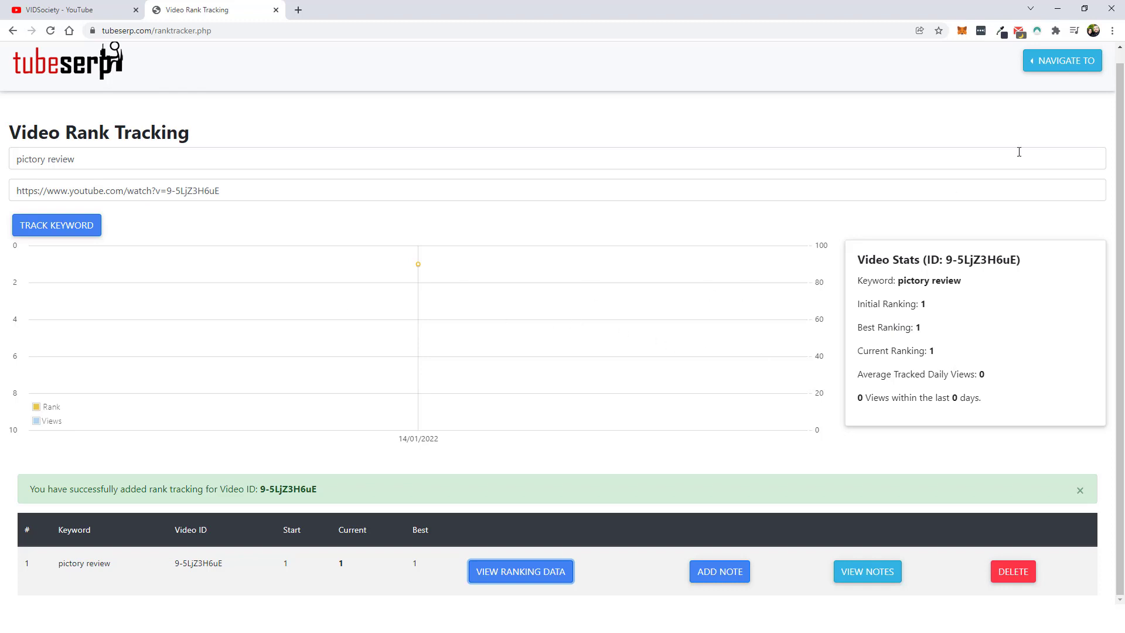
left_click(1065, 65)
Return to the Main Dashboard and close the TubeSerp $37 pricing tab
left_click(985, 68)
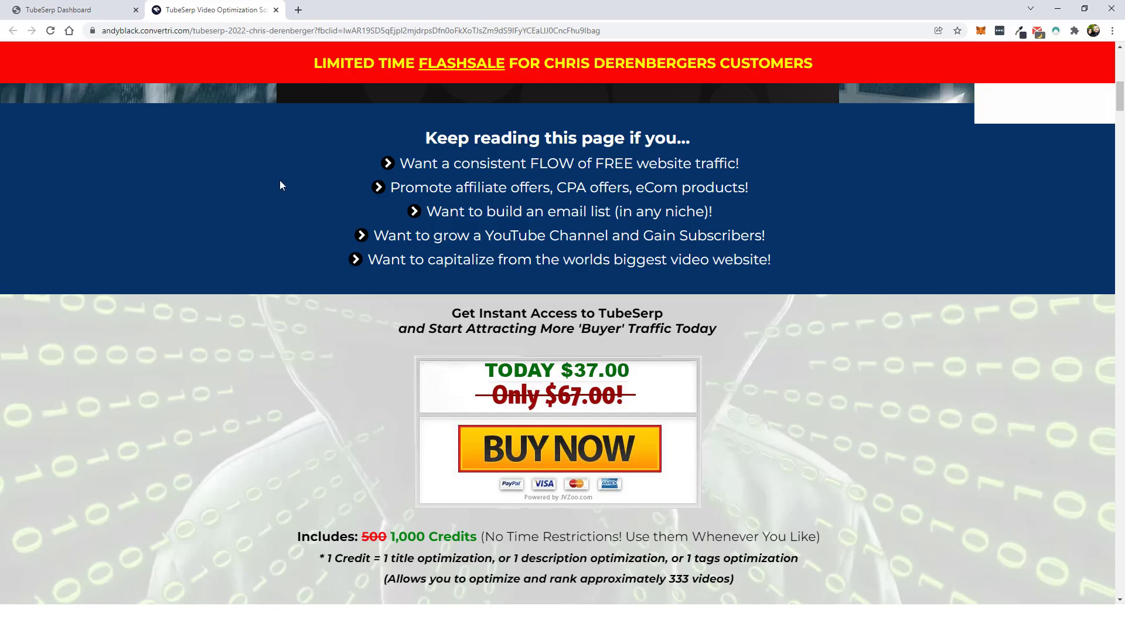
left_click(276, 10)
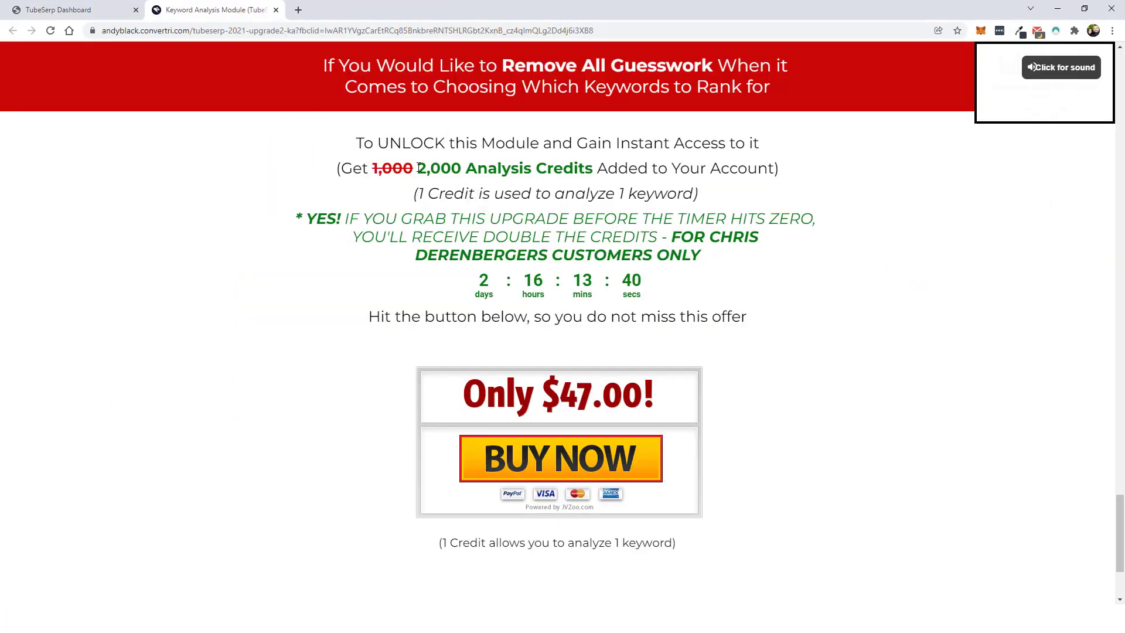
left_click_drag(417, 168, 466, 168)
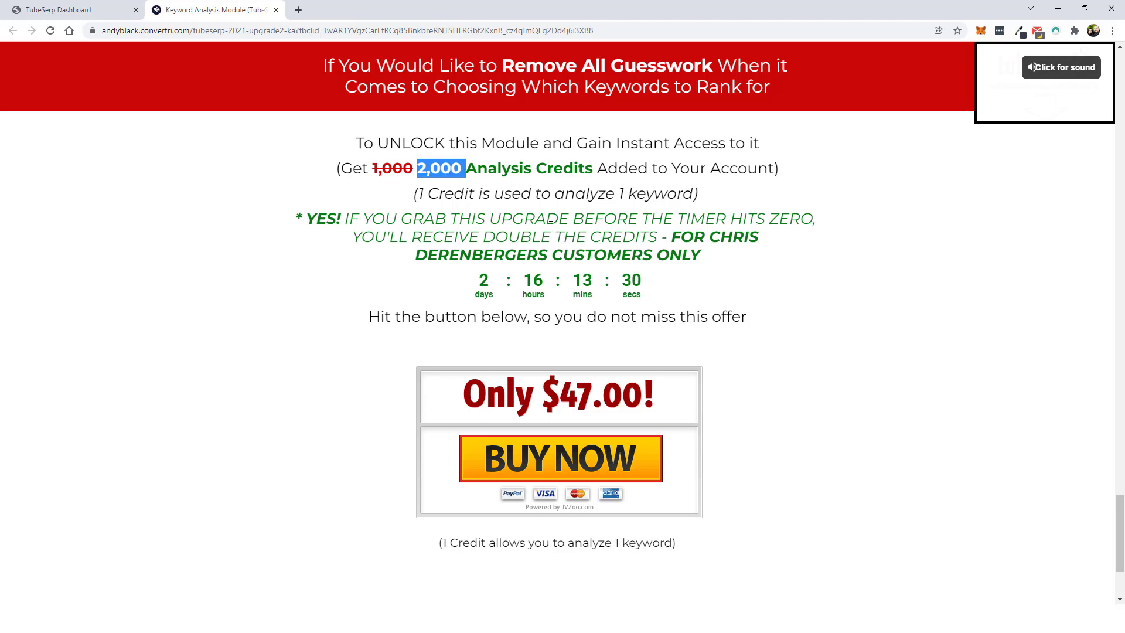
left_click(906, 380)
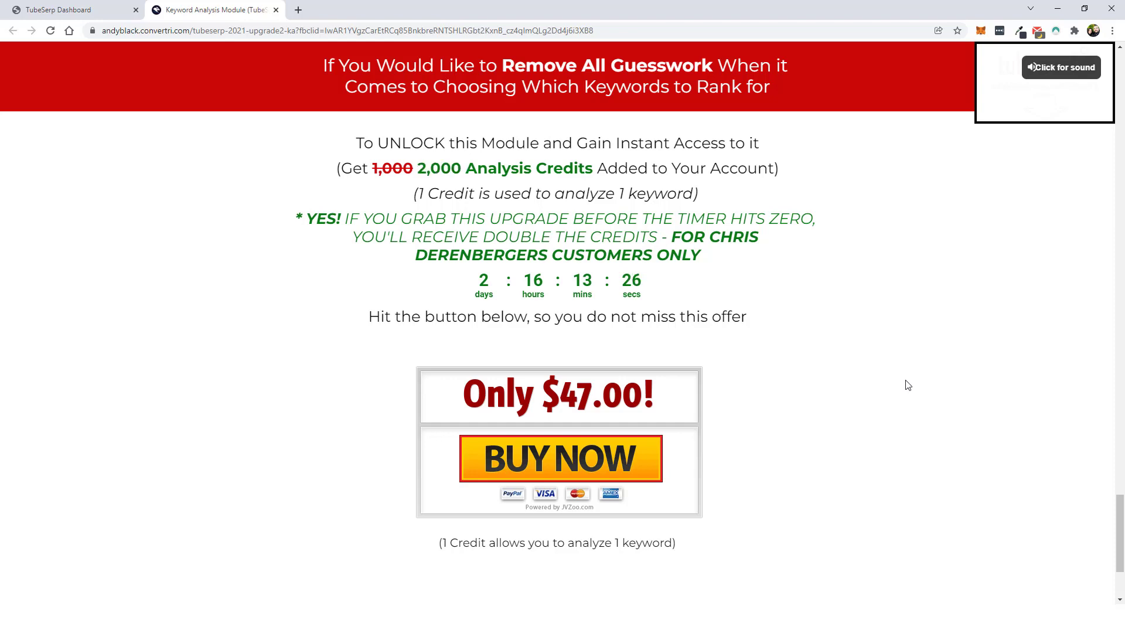